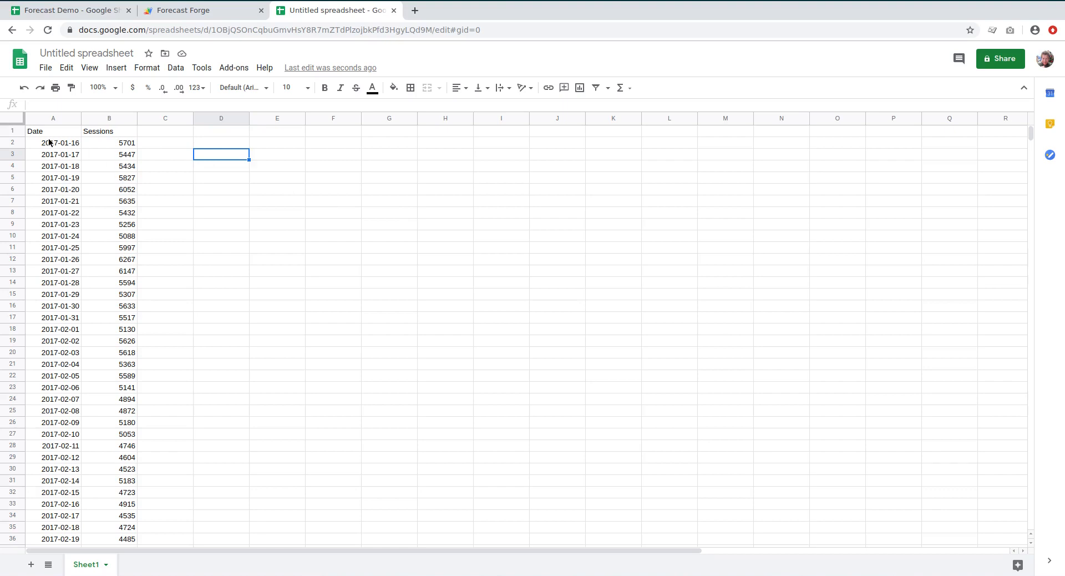
# Insert a chart from the full Date and Sessions data in A1:B1325
pyautogui.moveTo(48, 143); pyautogui.dragTo(56, 258)
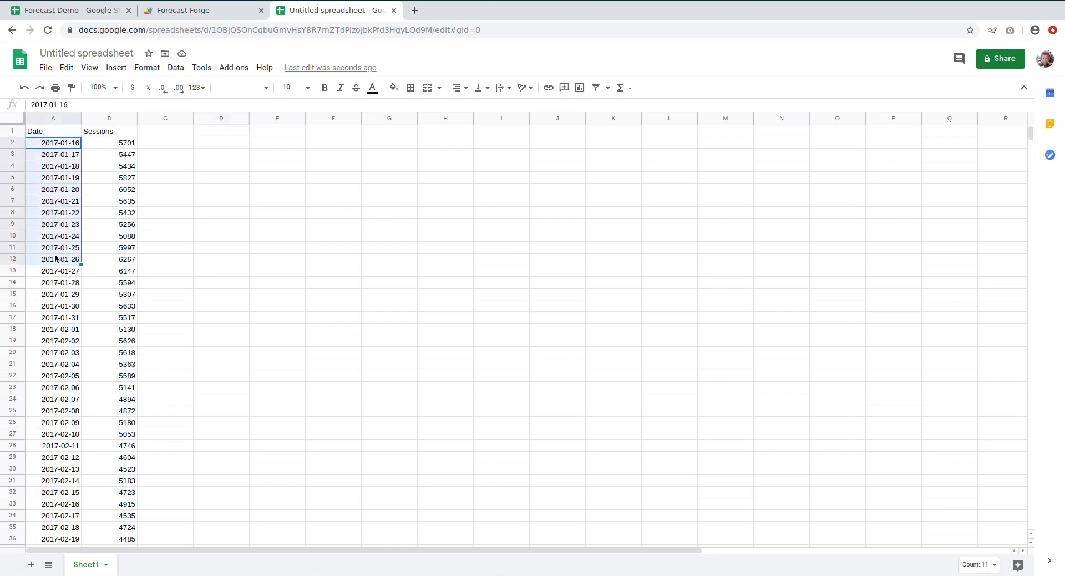
pyautogui.click(55, 259)
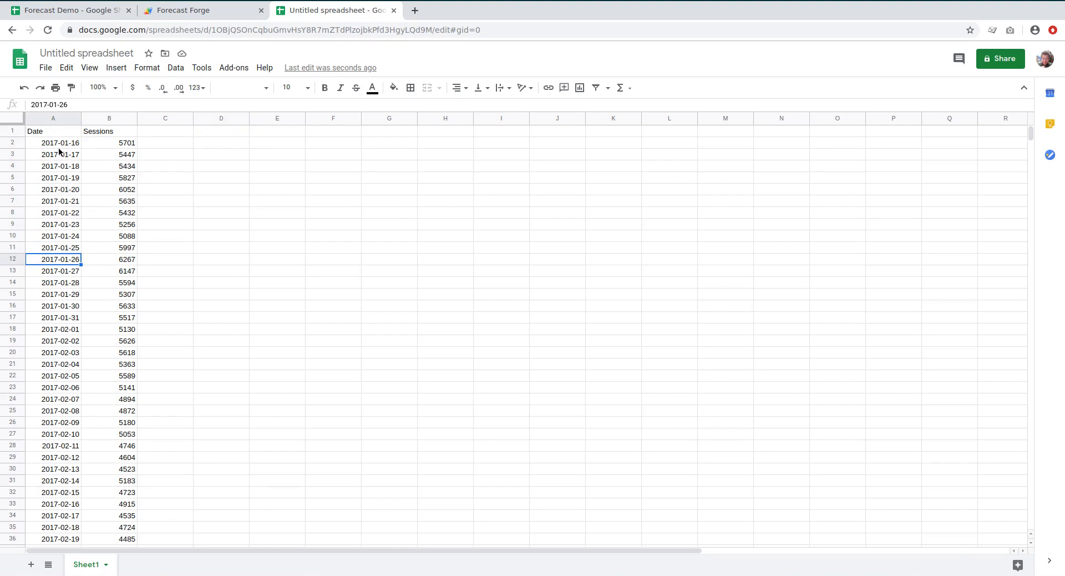
pyautogui.click(44, 132)
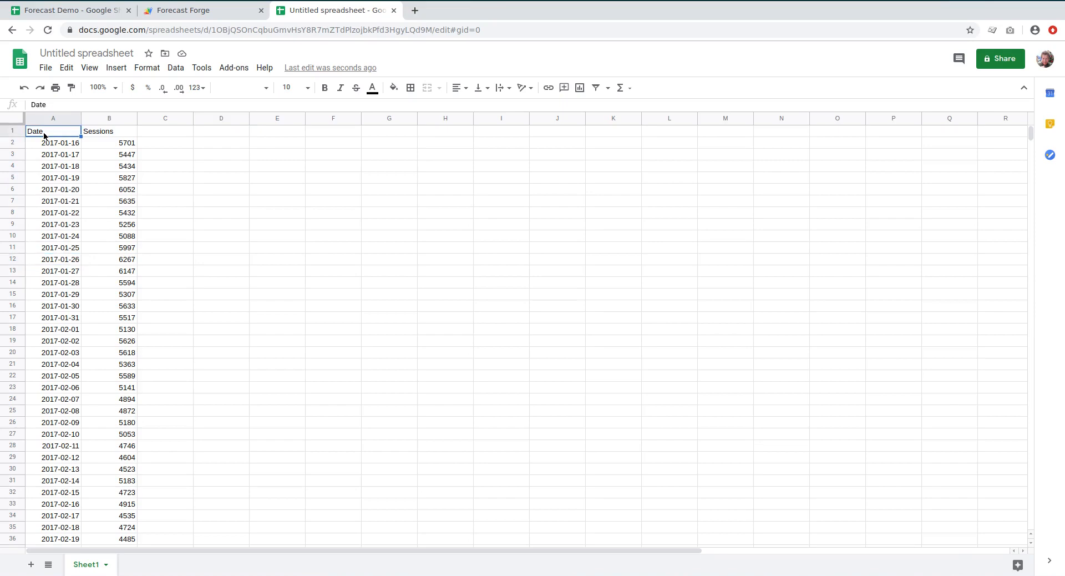
pyautogui.hotkey('shift', 'Right')
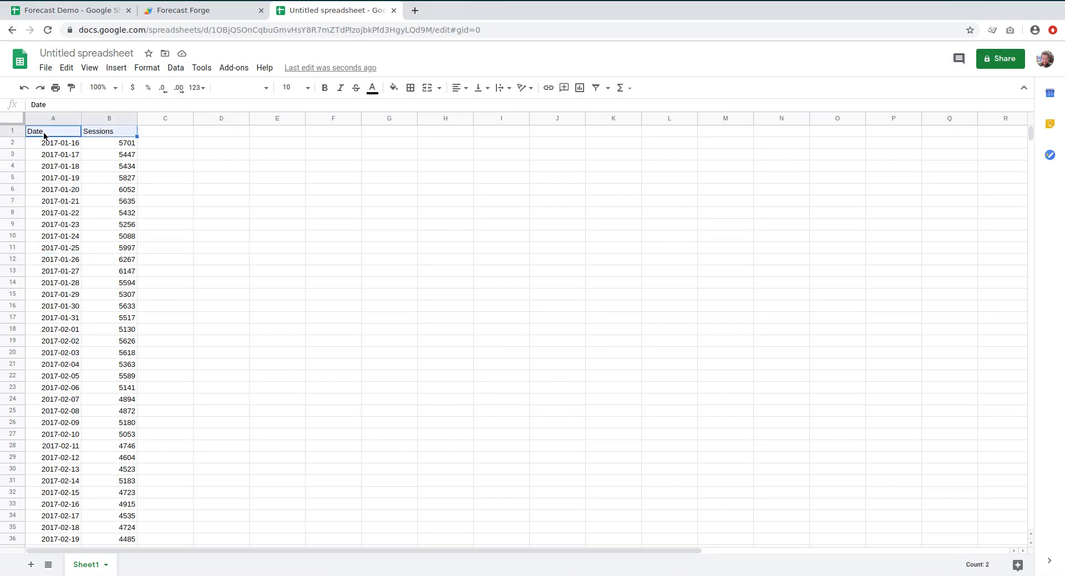
pyautogui.hotkey('ctrl', 'shift', 'Down')
pyautogui.click(114, 74)
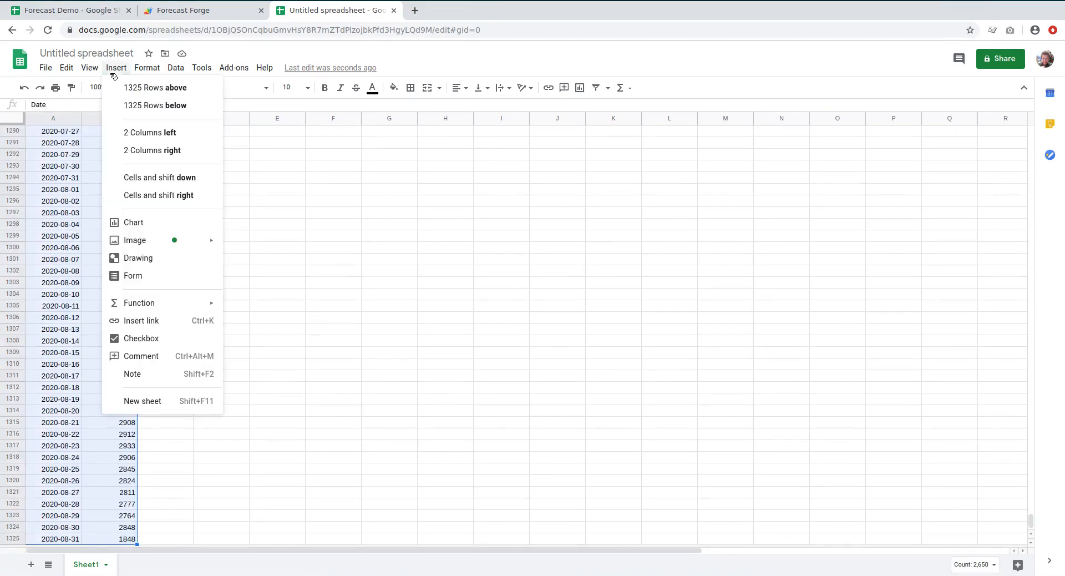
pyautogui.click(133, 222)
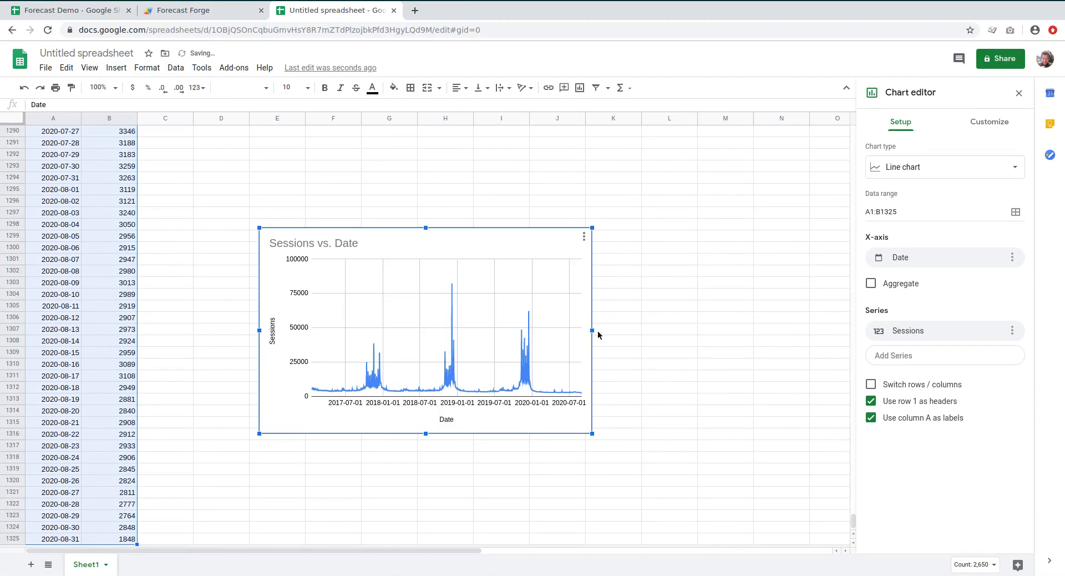
# Move the Sessions vs. Date chart to its own sheet and reorder the sheets so Sheet1 follows Chart1
pyautogui.click(584, 237)
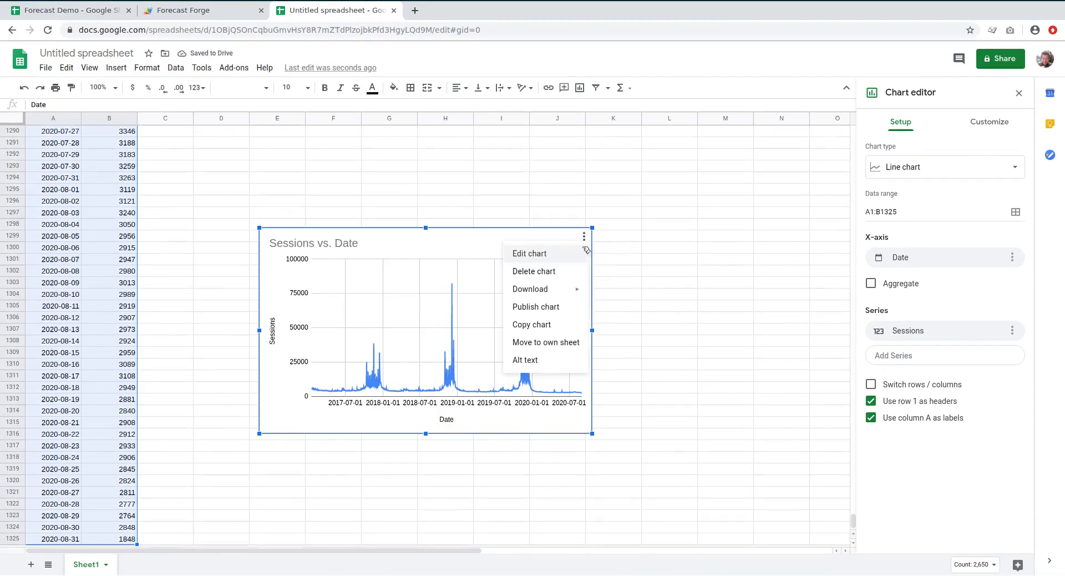
pyautogui.click(559, 347)
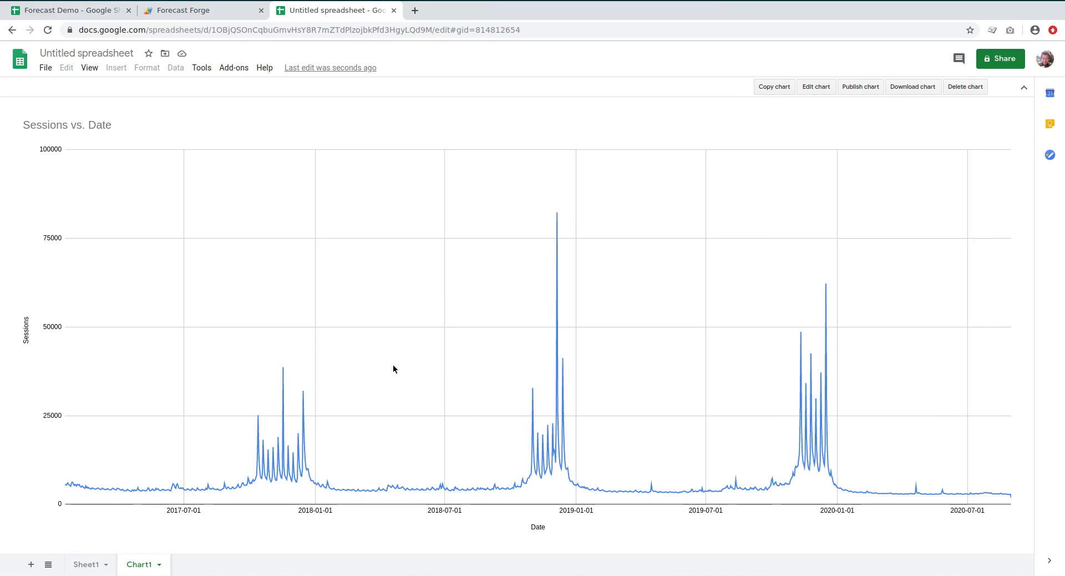
pyautogui.moveTo(299, 476)
pyautogui.click(87, 565)
pyautogui.moveTo(89, 565); pyautogui.dragTo(145, 566)
pyautogui.click(233, 386)
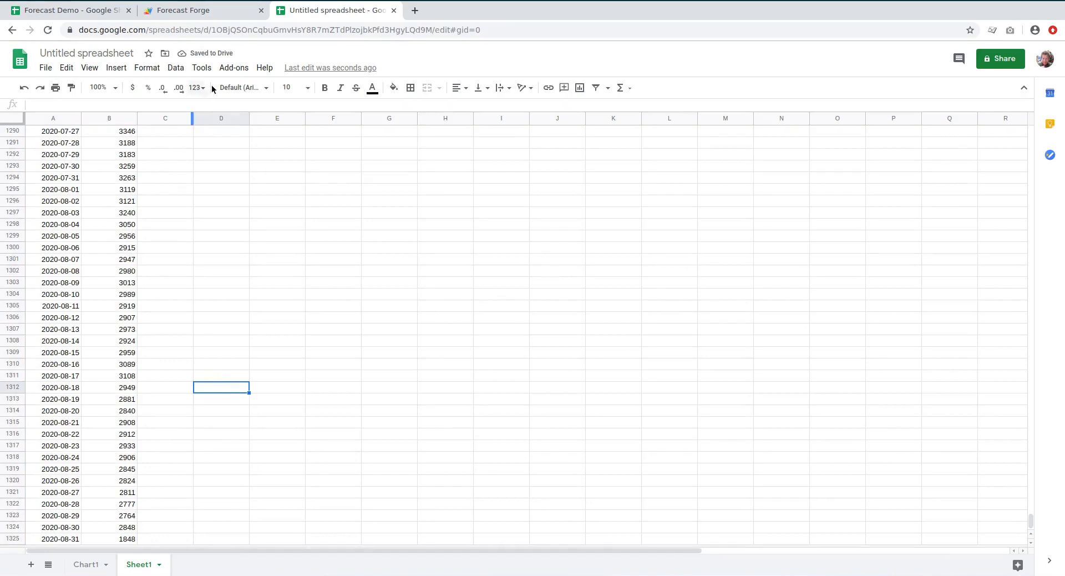
# Activate the Forecast Forge add-on, review its forecast input fields and close it
pyautogui.click(233, 67)
pyautogui.moveTo(311, 120)
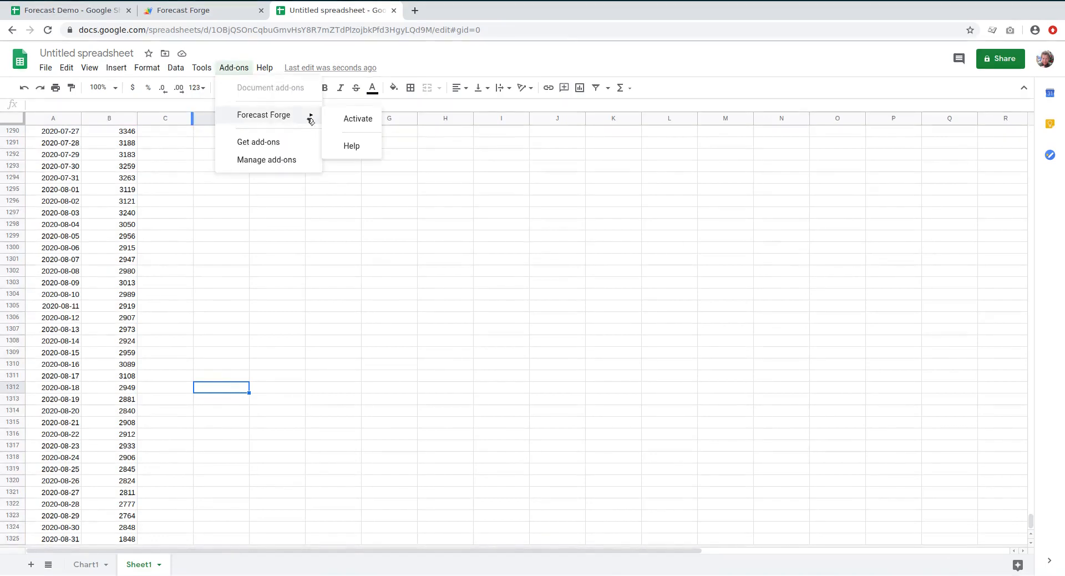
pyautogui.click(348, 119)
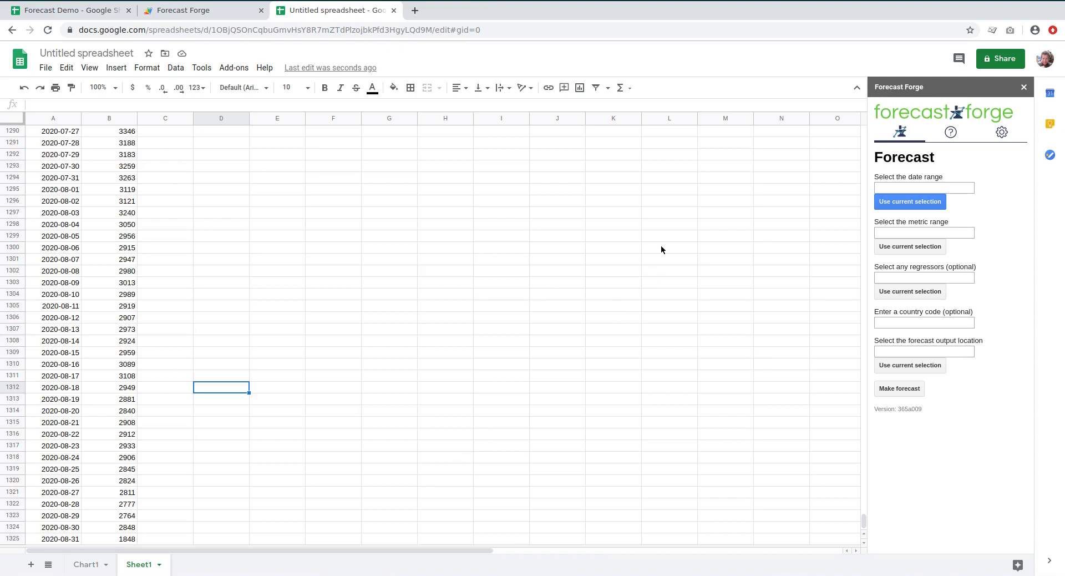
pyautogui.click(1024, 88)
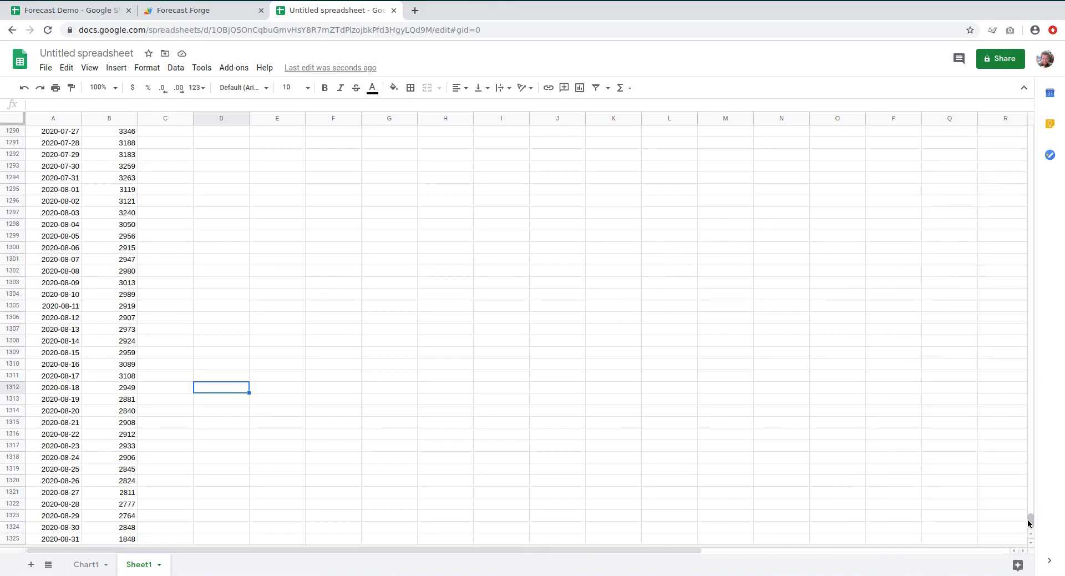
# Add 365 more rows below the last data row of Sheet1
pyautogui.scroll(-1, 1030, 523)
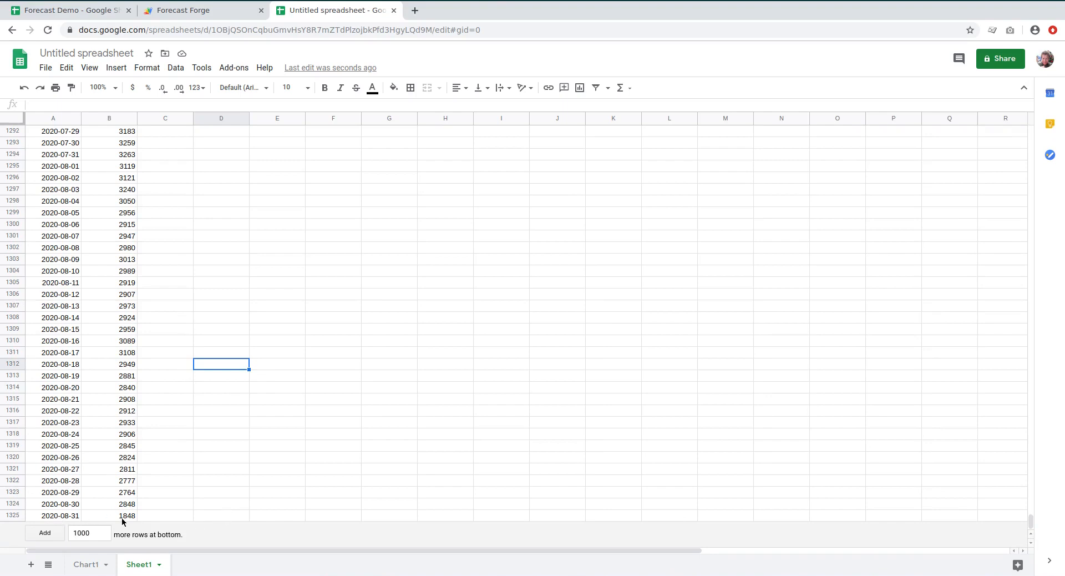
pyautogui.doubleClick(92, 532)
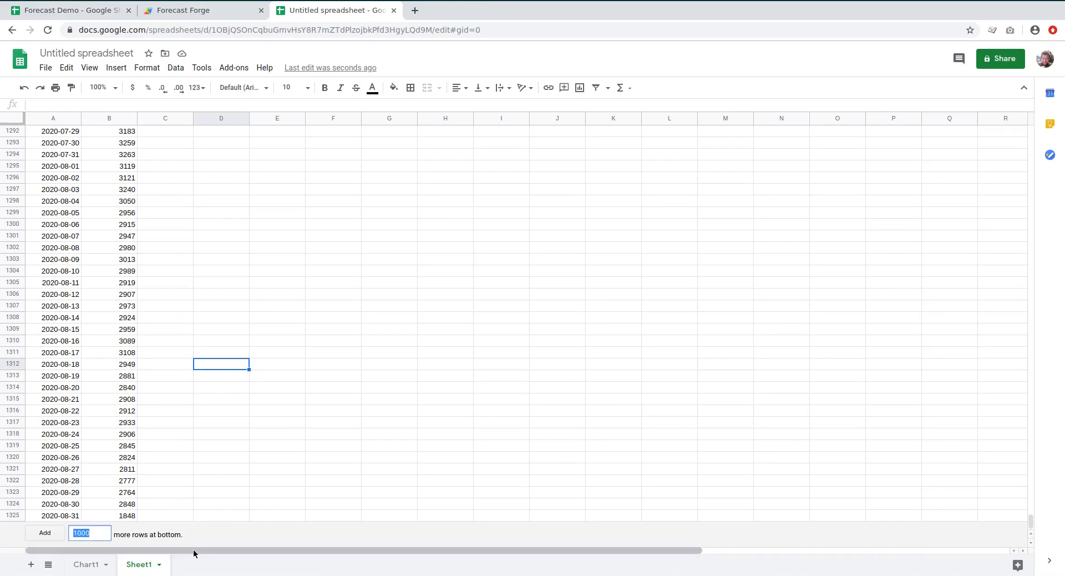
pyautogui.write('365')
pyautogui.click(44, 534)
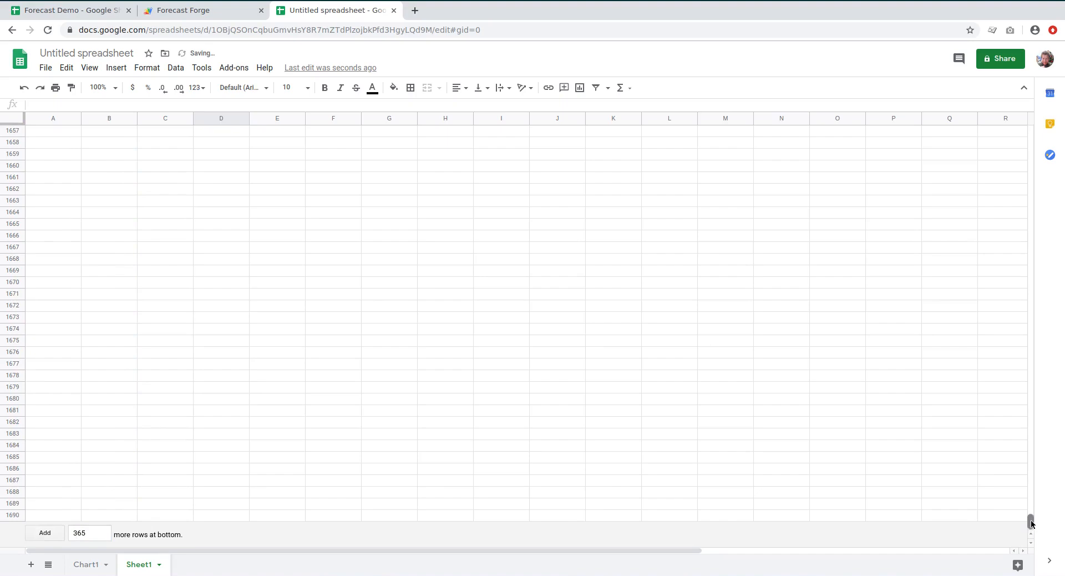
# Extend the daily date series in column A from A1325 down to 2021-08-31 in row 1690
pyautogui.moveTo(1031, 519); pyautogui.dragTo(1021, 439)
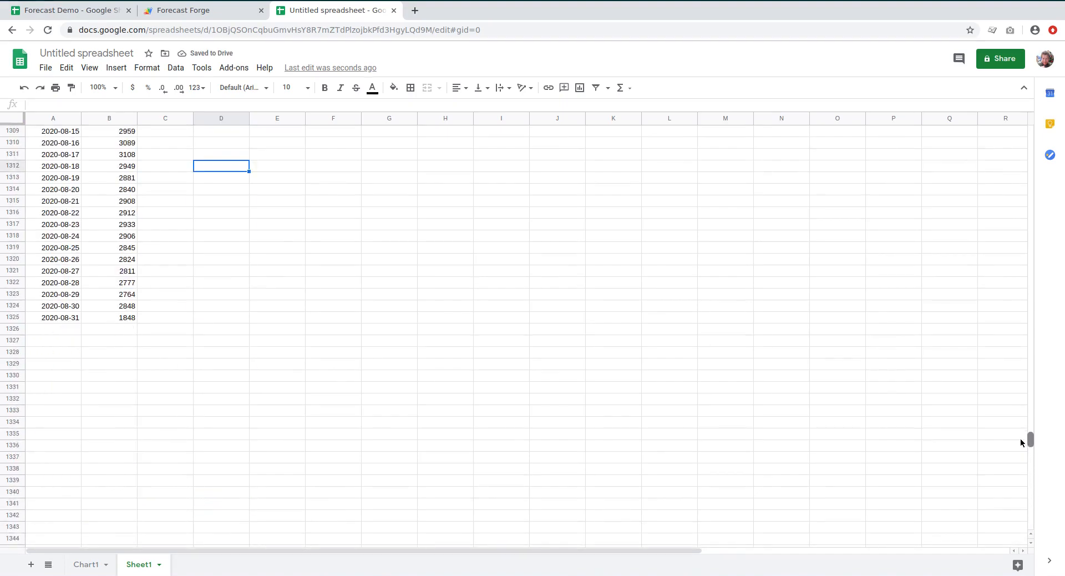
pyautogui.click(71, 317)
pyautogui.moveTo(79, 320); pyautogui.dragTo(65, 520)
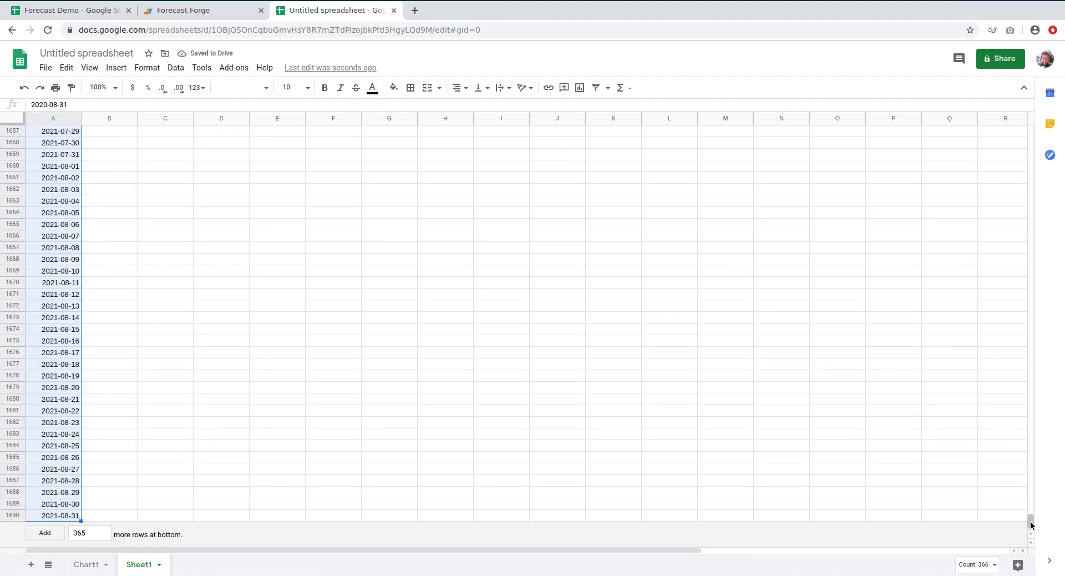
# Start a FORGE_FORECAST formula in cell C1326, beside the date 2020-09-01, and show its argument help
pyautogui.moveTo(1030, 520); pyautogui.dragTo(1022, 438)
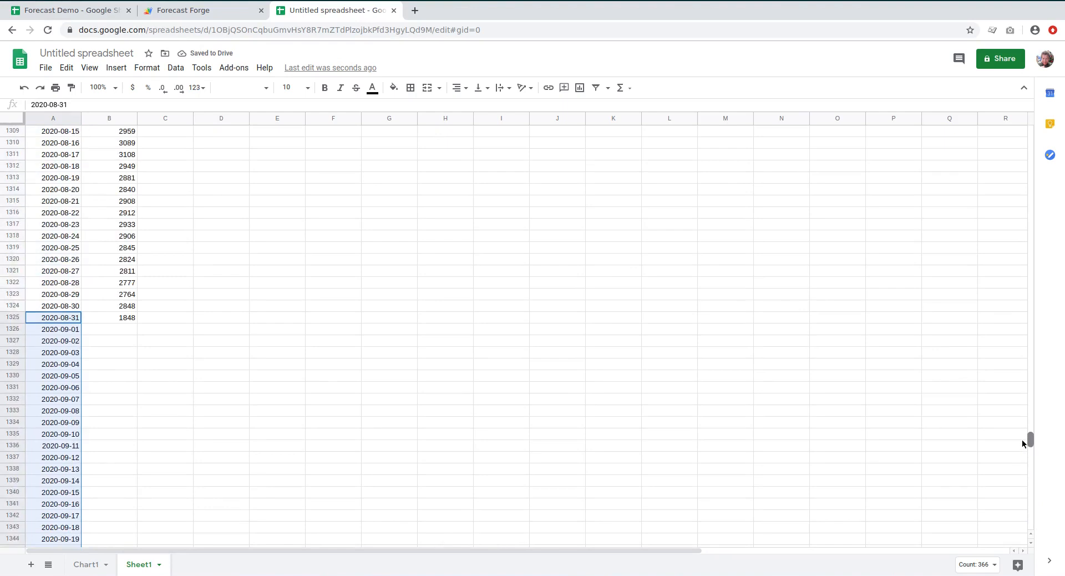
pyautogui.click(51, 317)
pyautogui.click(176, 330)
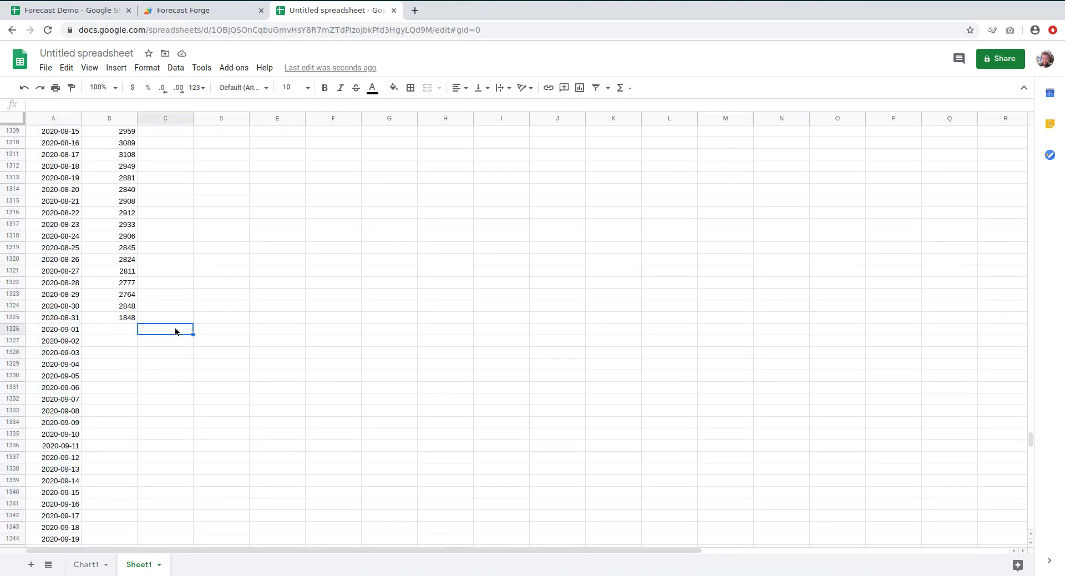
pyautogui.write('=')
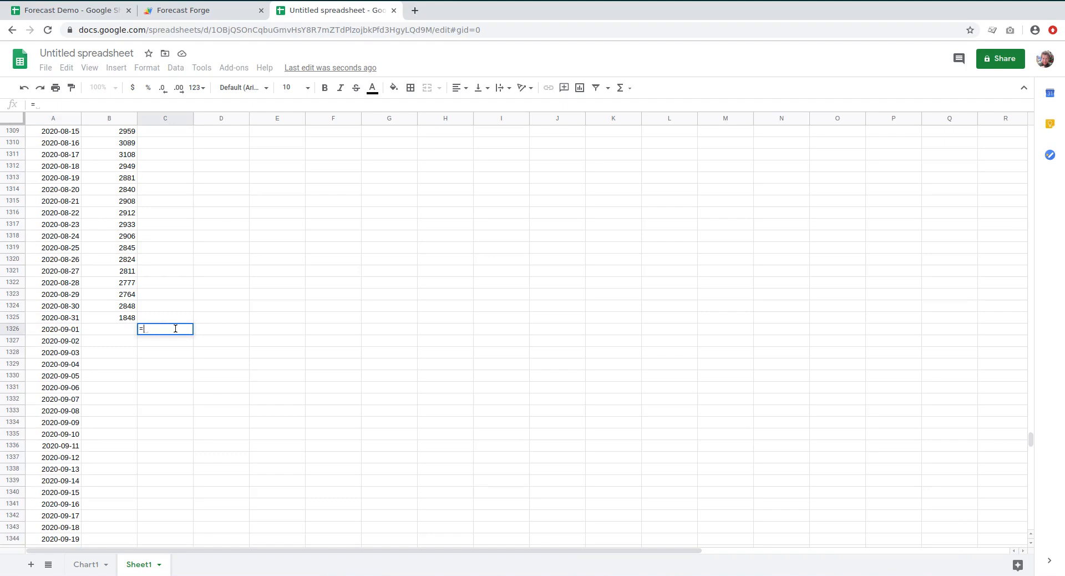
pyautogui.write('FORGE')
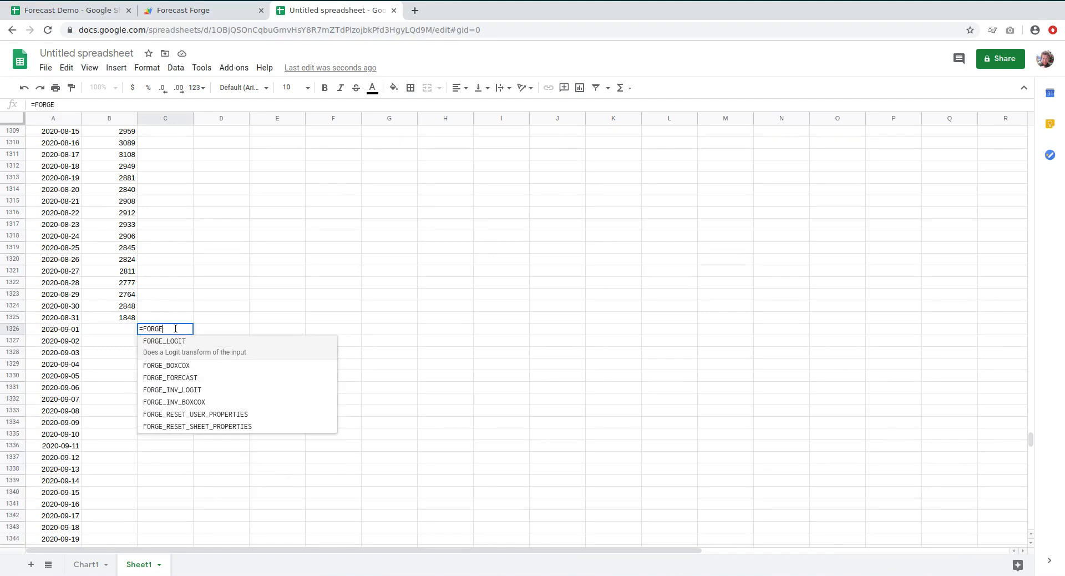
pyautogui.press('Down')
pyautogui.press('Down')
pyautogui.press('Down')
pyautogui.press('Down')
pyautogui.press('Up')
pyautogui.press('Up')
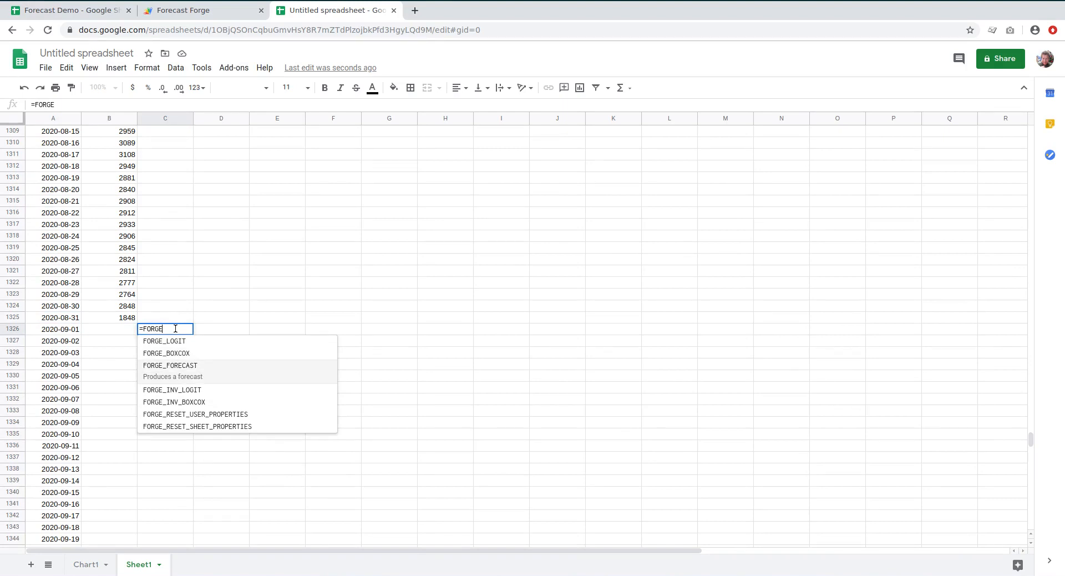
pyautogui.press('Tab')
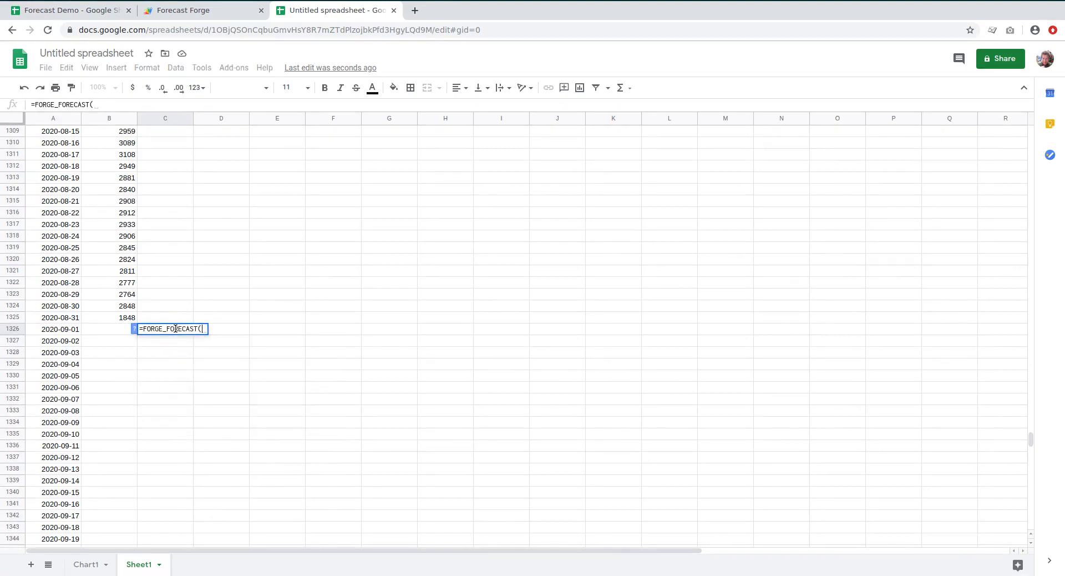
pyautogui.click(135, 328)
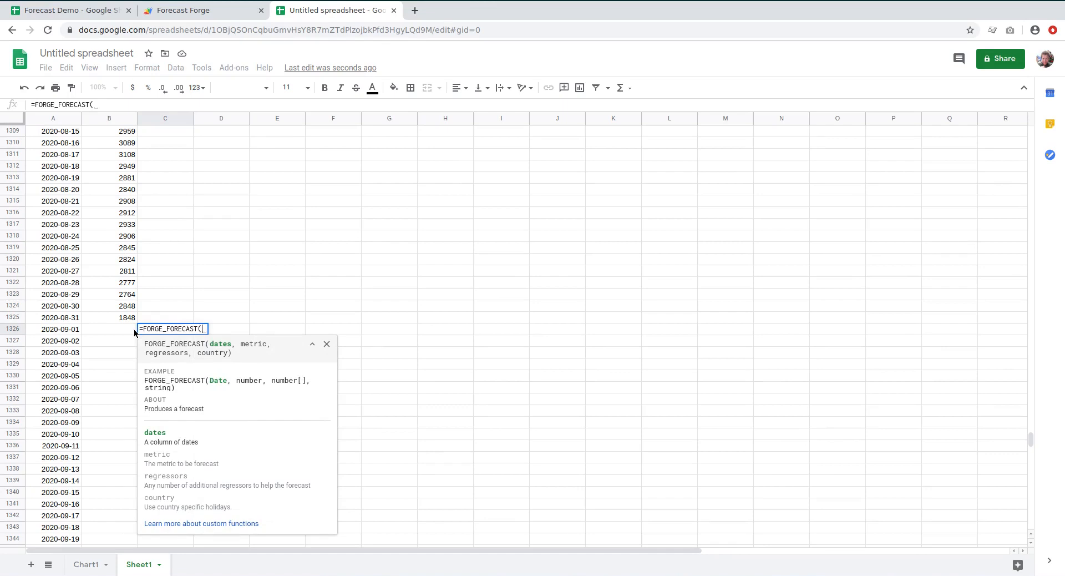
# Enter A2:A1690 as the dates argument of the FORGE_FORECAST formula, followed by a comma
pyautogui.write('A2:')
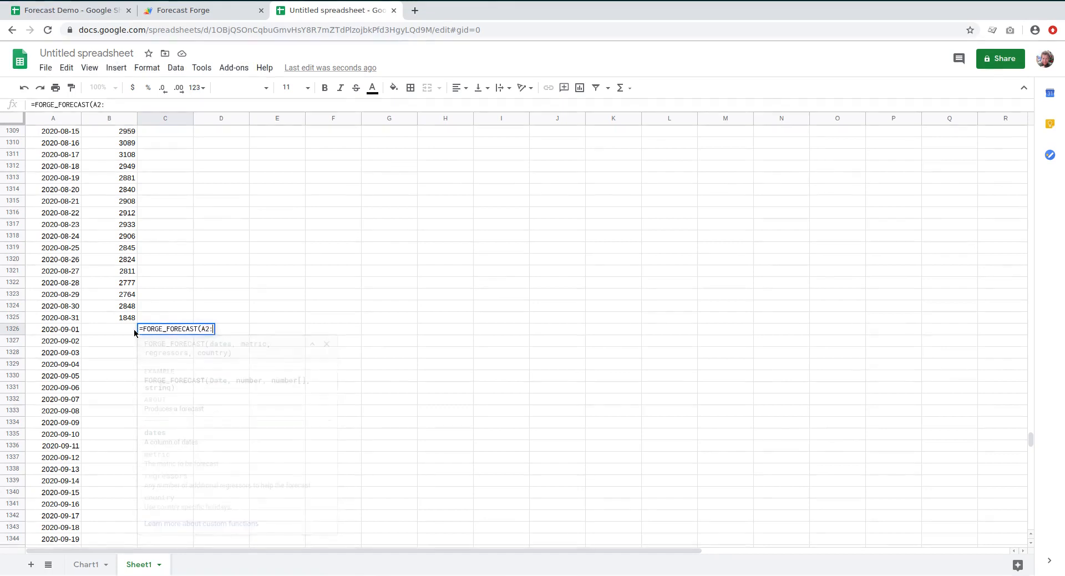
pyautogui.moveTo(1031, 437); pyautogui.dragTo(1030, 524)
pyautogui.write('1')
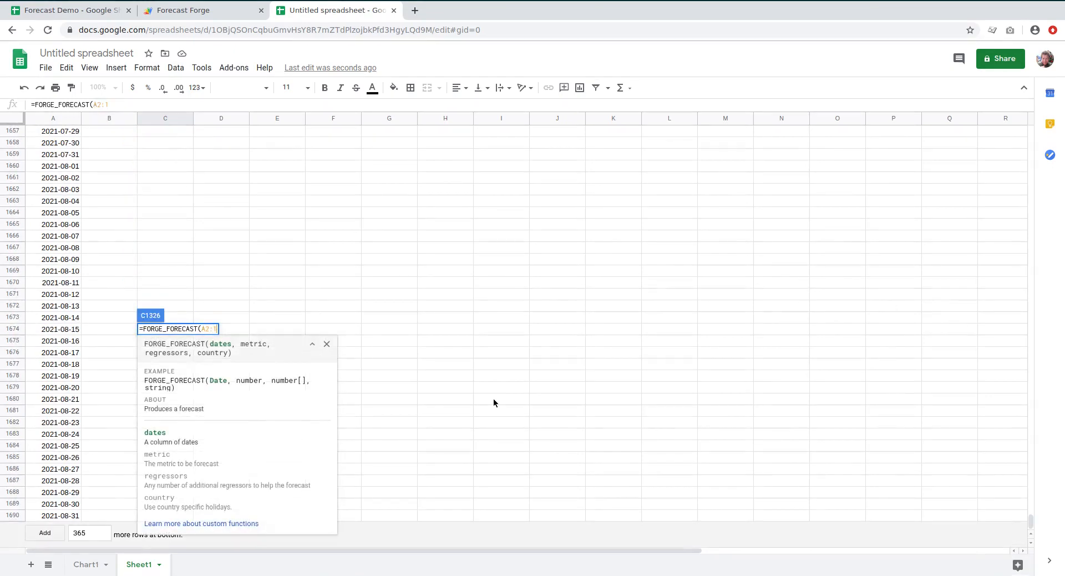
pyautogui.write('690')
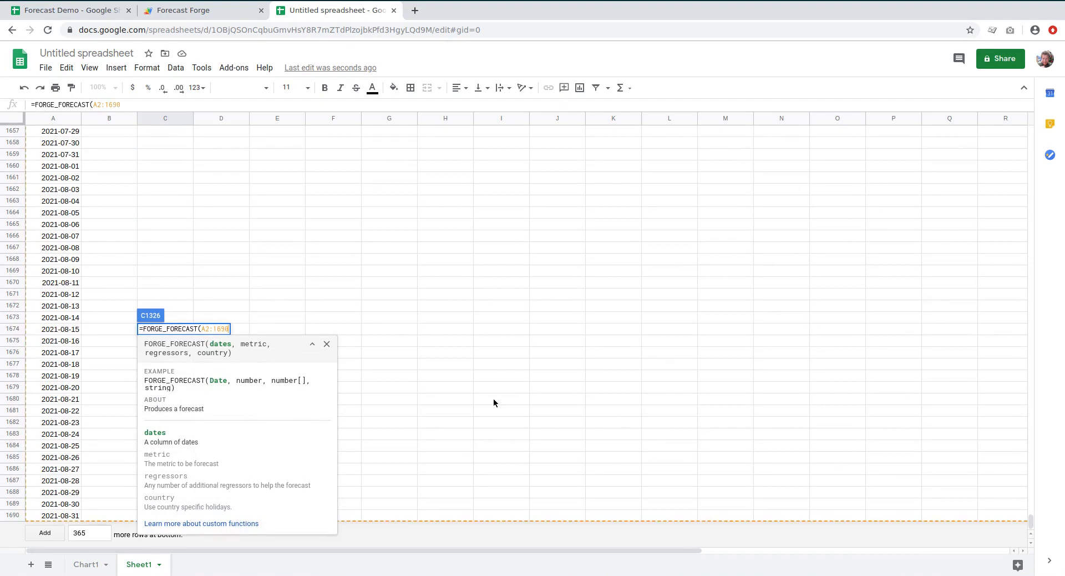
pyautogui.write(',')
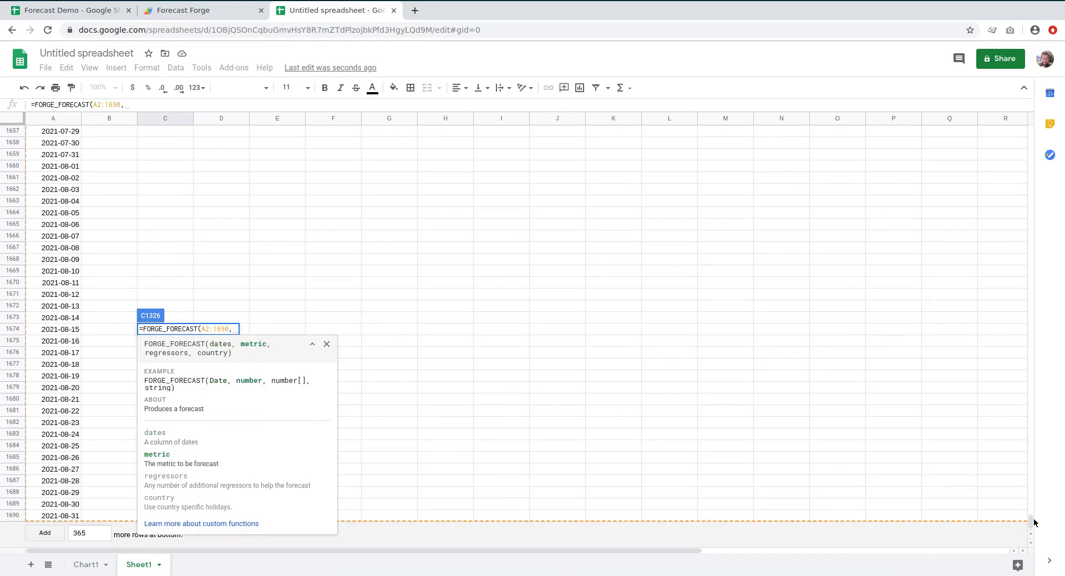
pyautogui.scroll(1, 1032, 521)
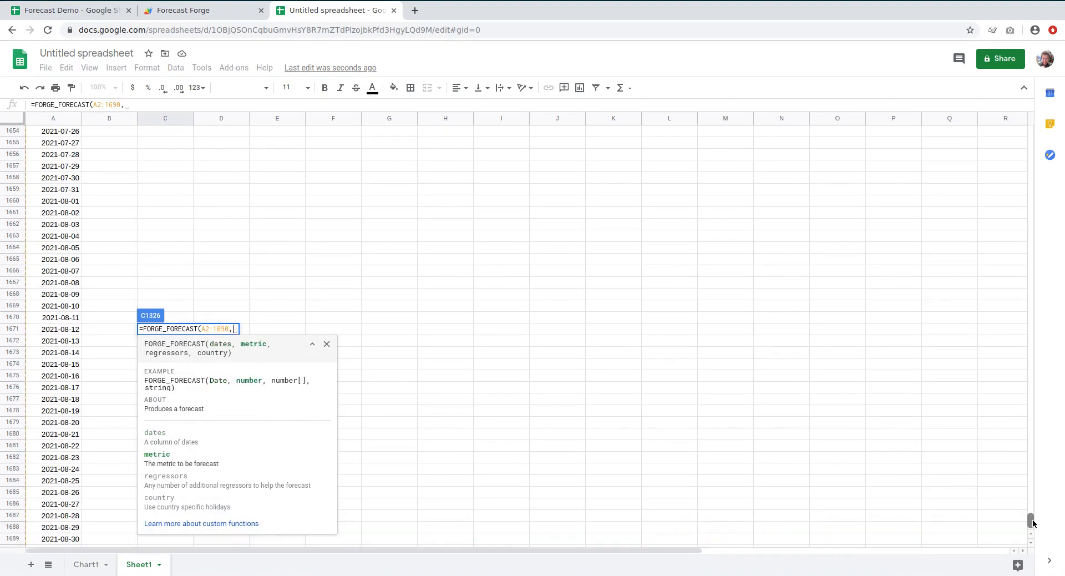
pyautogui.click(210, 328)
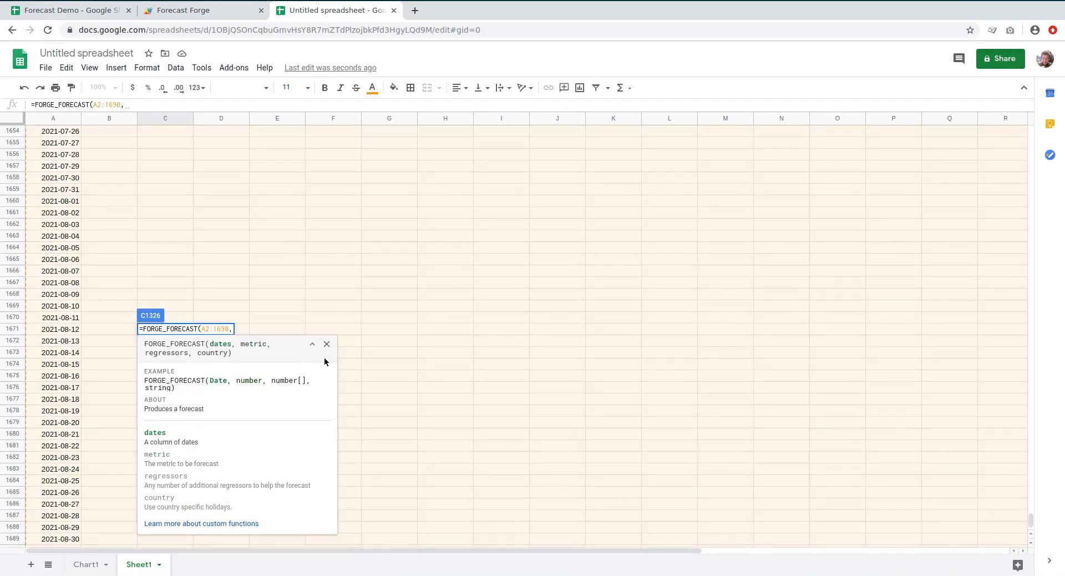
pyautogui.write('A')
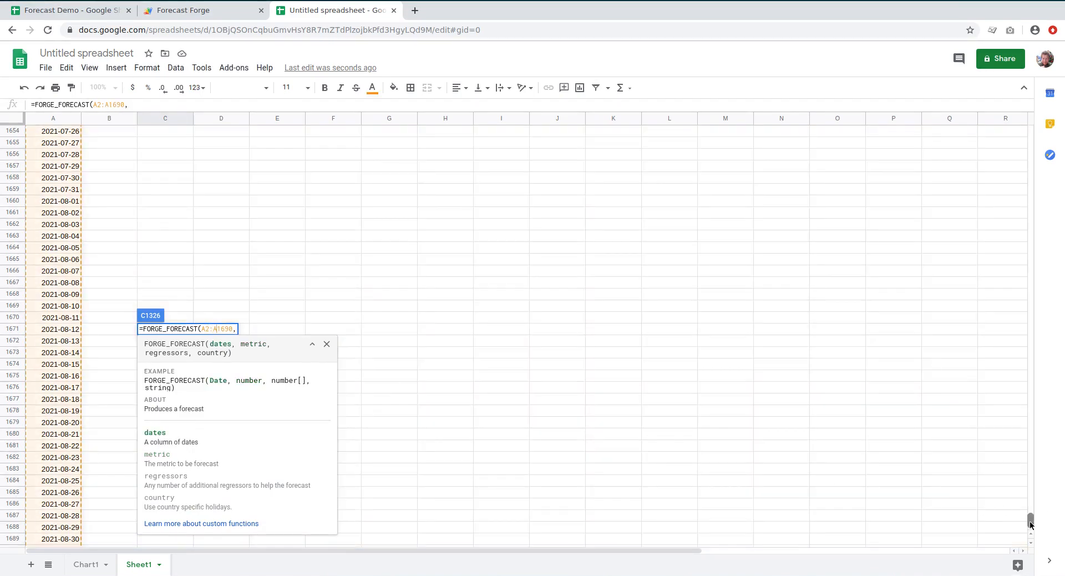
# Enter B2:B1325 as the metric argument of the FORGE_FORECAST formula in C1326, followed by a comma
pyautogui.moveTo(1031, 522); pyautogui.dragTo(1030, 438)
pyautogui.scroll(-5, 1027, 438)
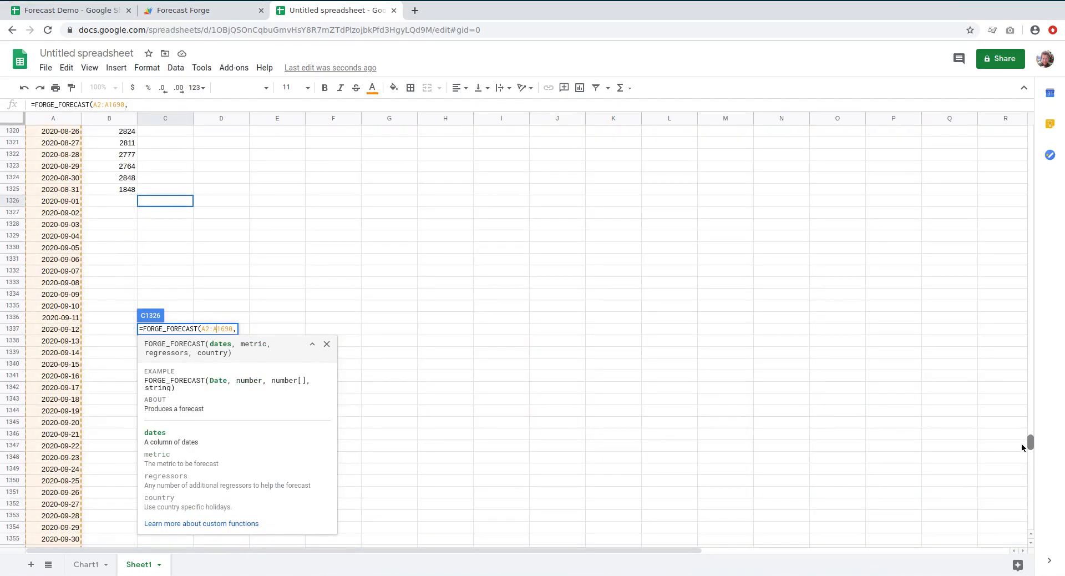
pyautogui.press('Right')
pyautogui.press('Right')
pyautogui.press('Right')
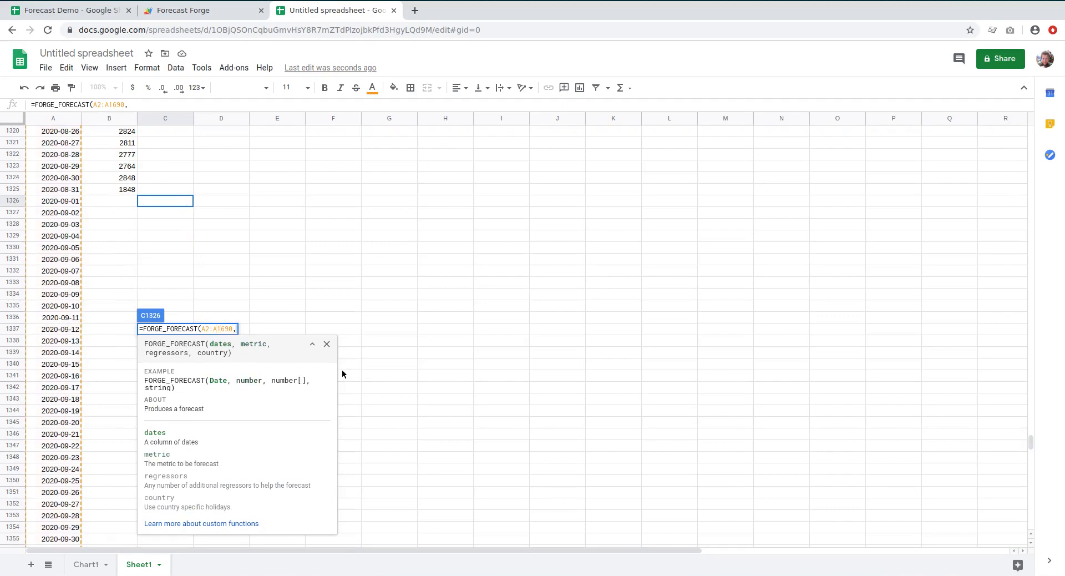
pyautogui.write('B2:')
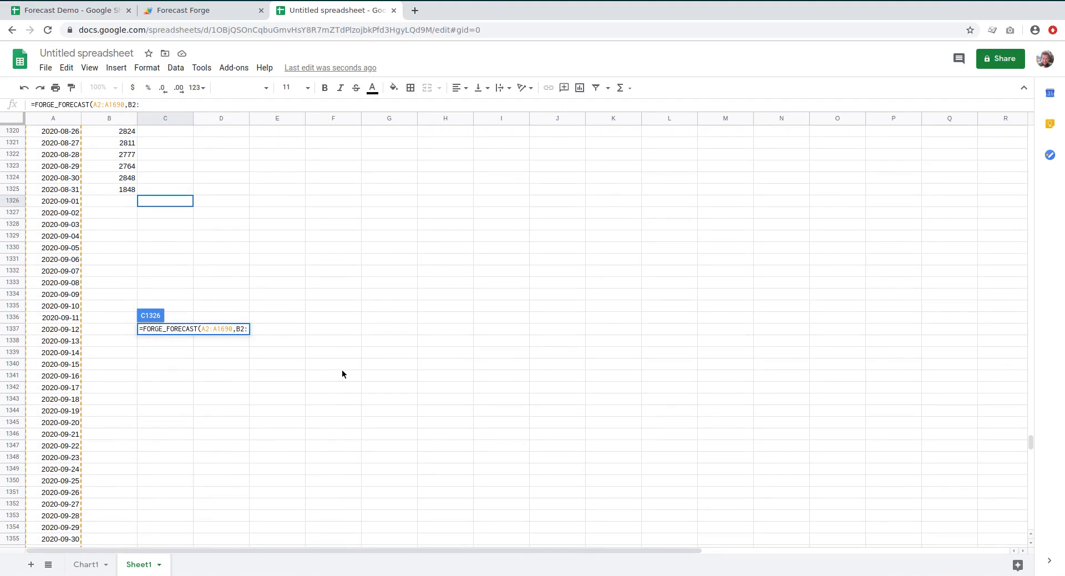
pyautogui.write('B1')
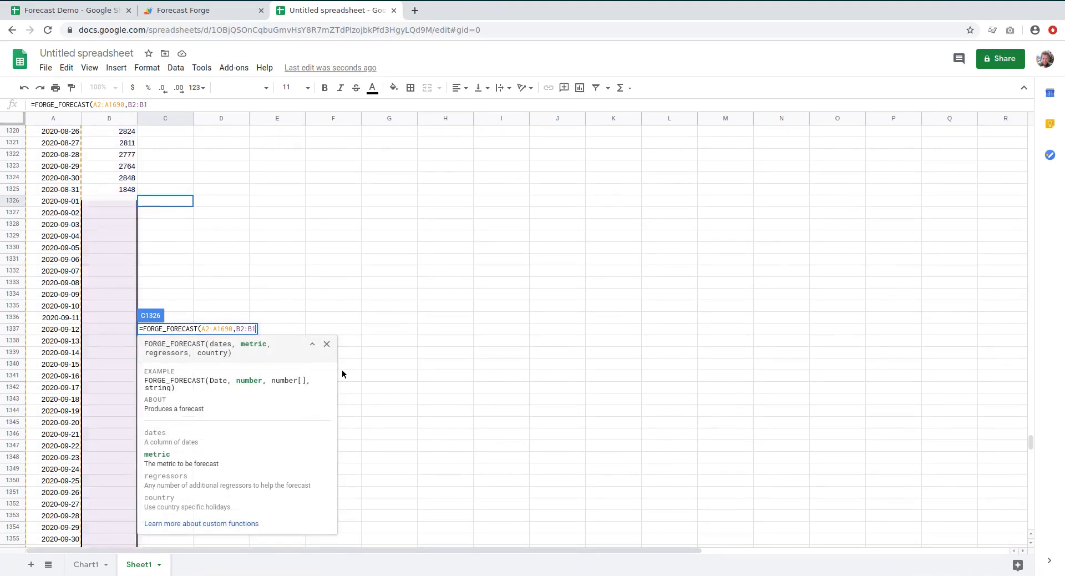
pyautogui.write('32')
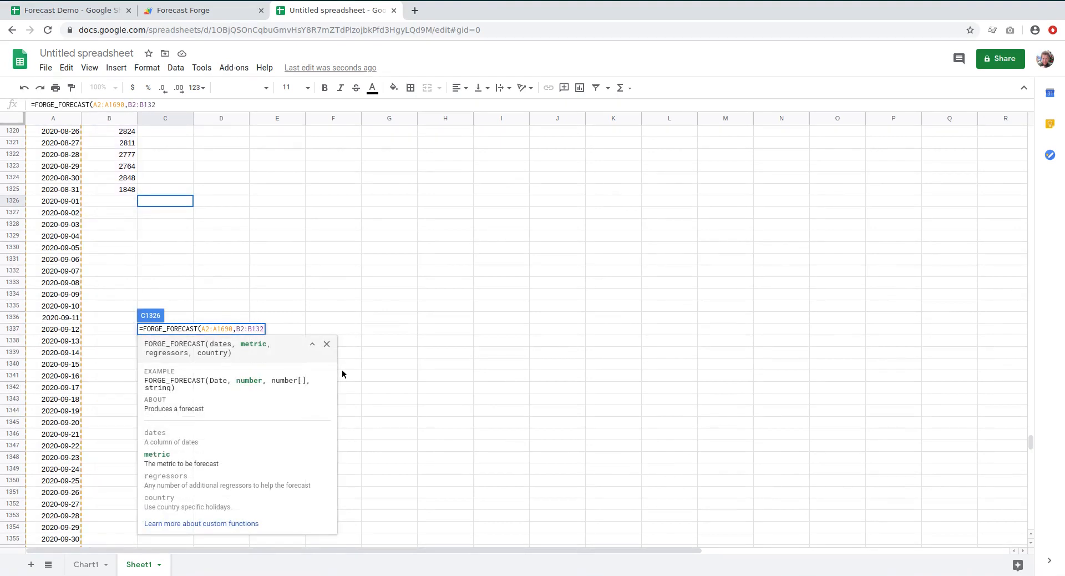
pyautogui.write('5')
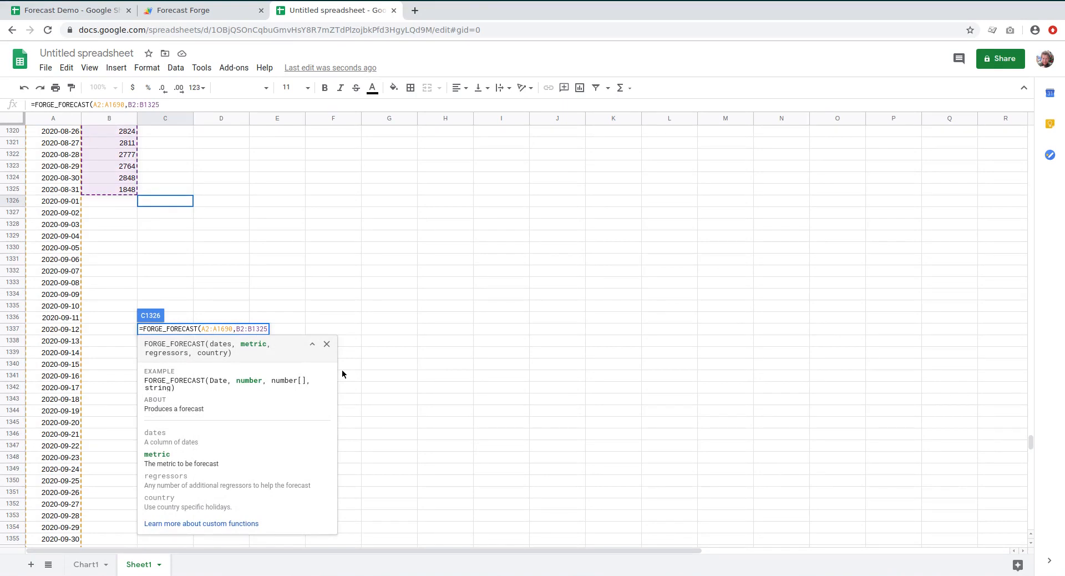
pyautogui.write(',')
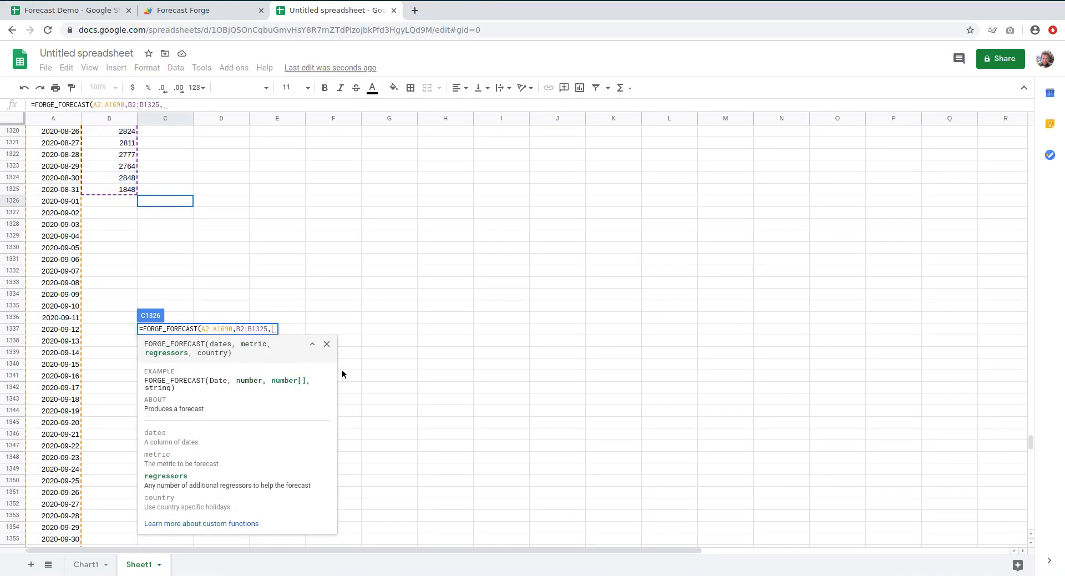
# Leave the regressors argument empty, set the country argument to "UK", and commit the FORGE_FORECAST formula
pyautogui.write(',')
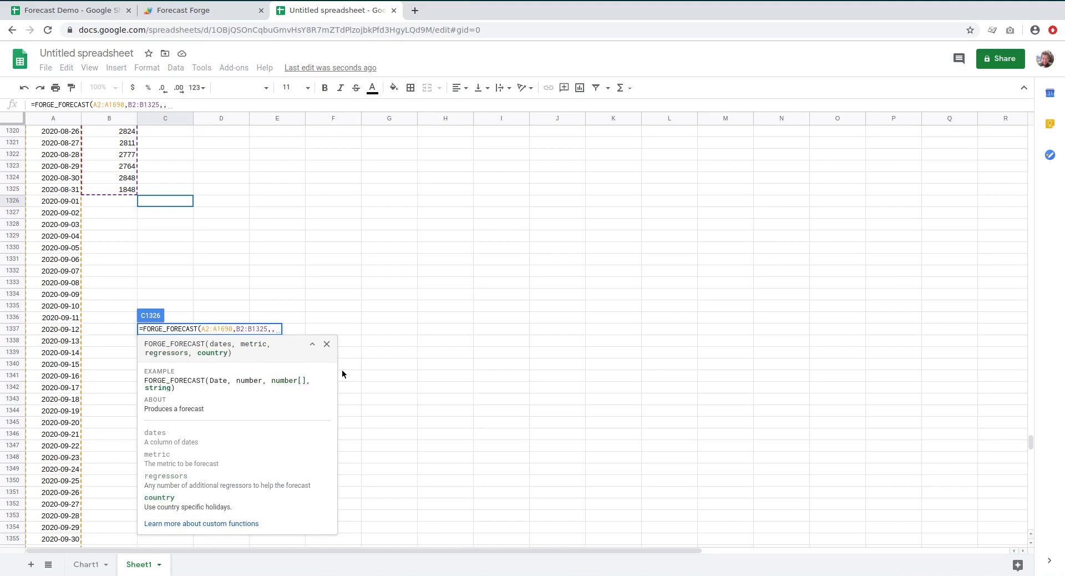
pyautogui.write('"UK"')
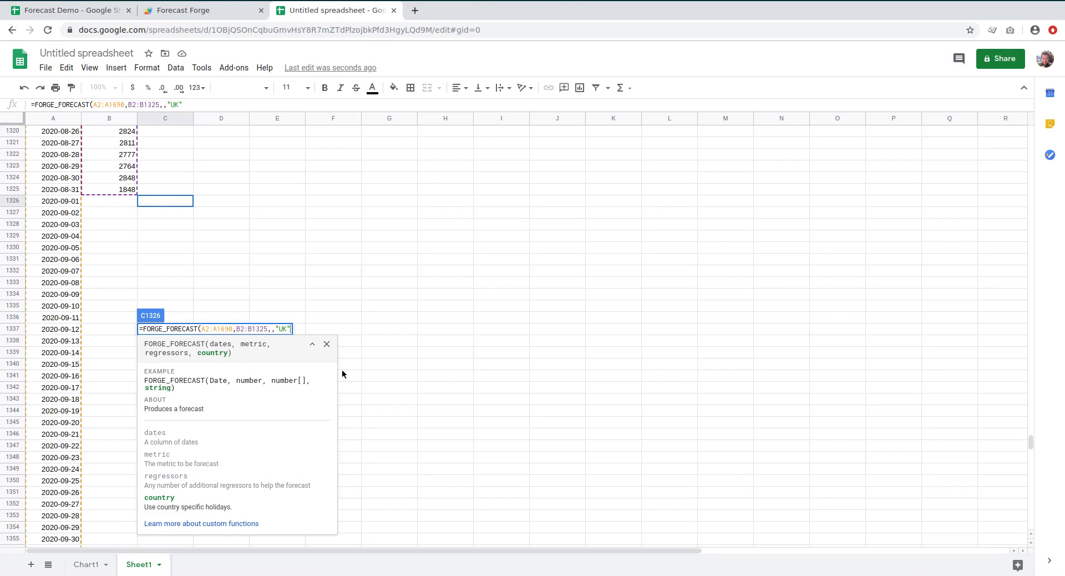
pyautogui.write(')')
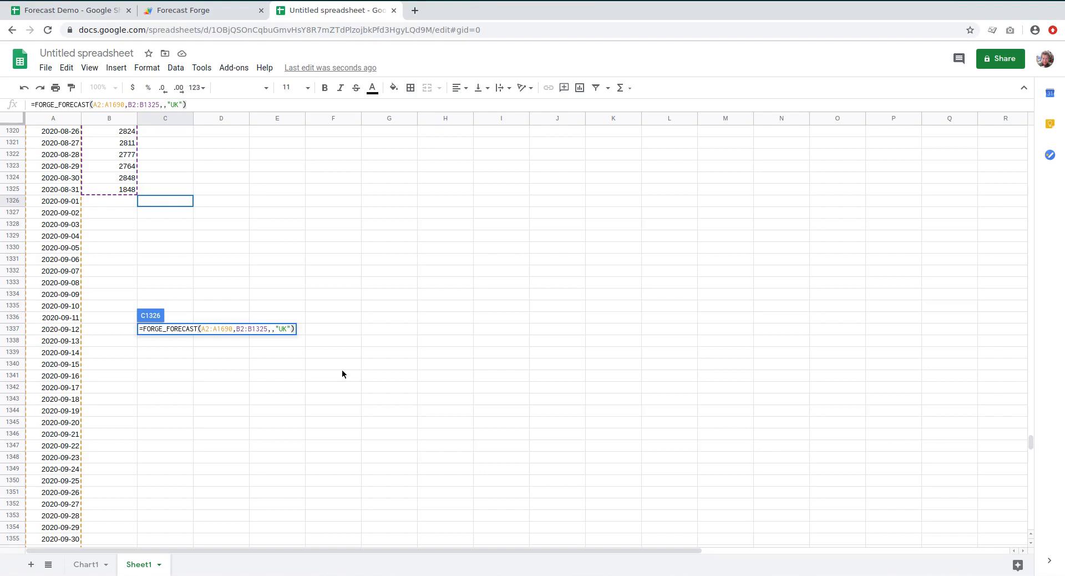
pyautogui.press('Return')
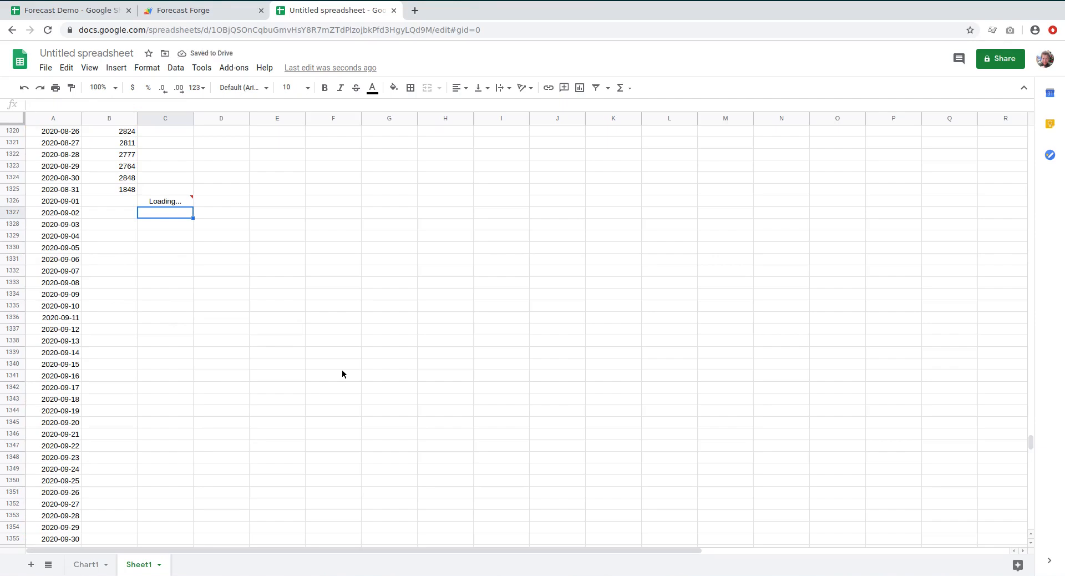
# Review the arguments of the FORGE_FORECAST formula in C1326 and close its argument help
pyautogui.click(173, 203)
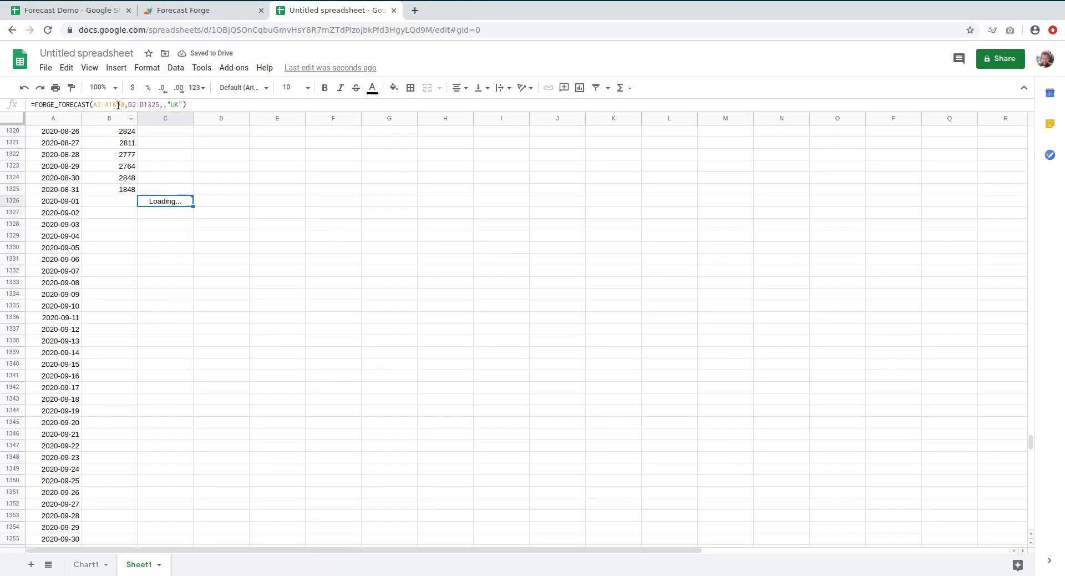
pyautogui.click(117, 104)
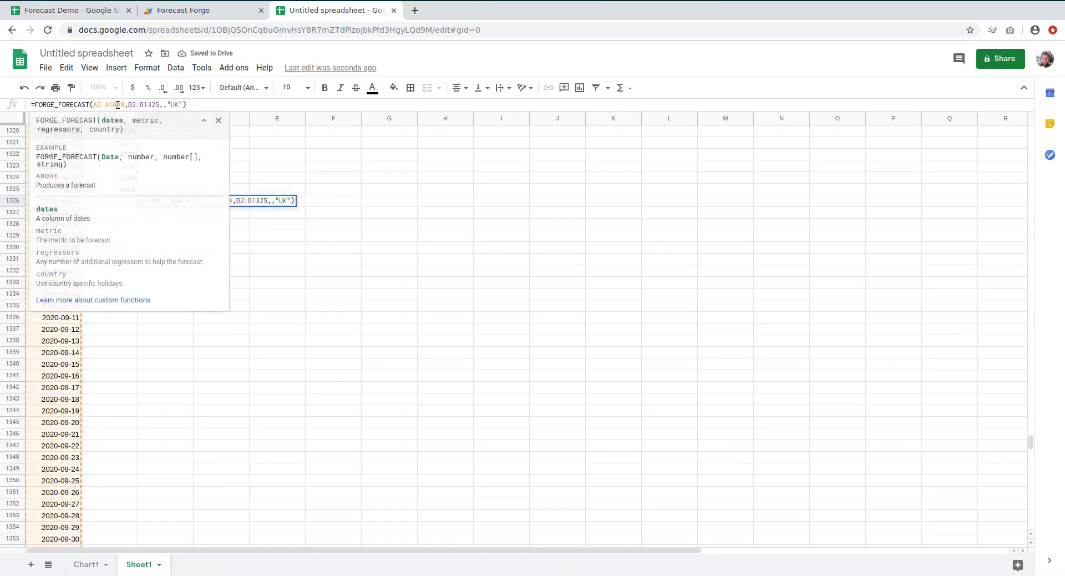
pyautogui.click(218, 120)
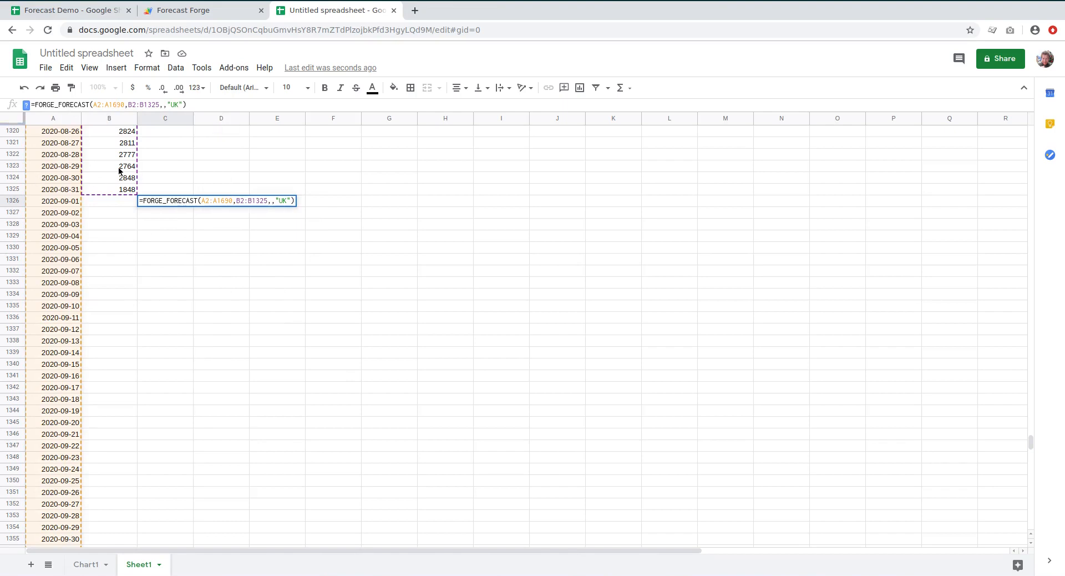
pyautogui.press('Return')
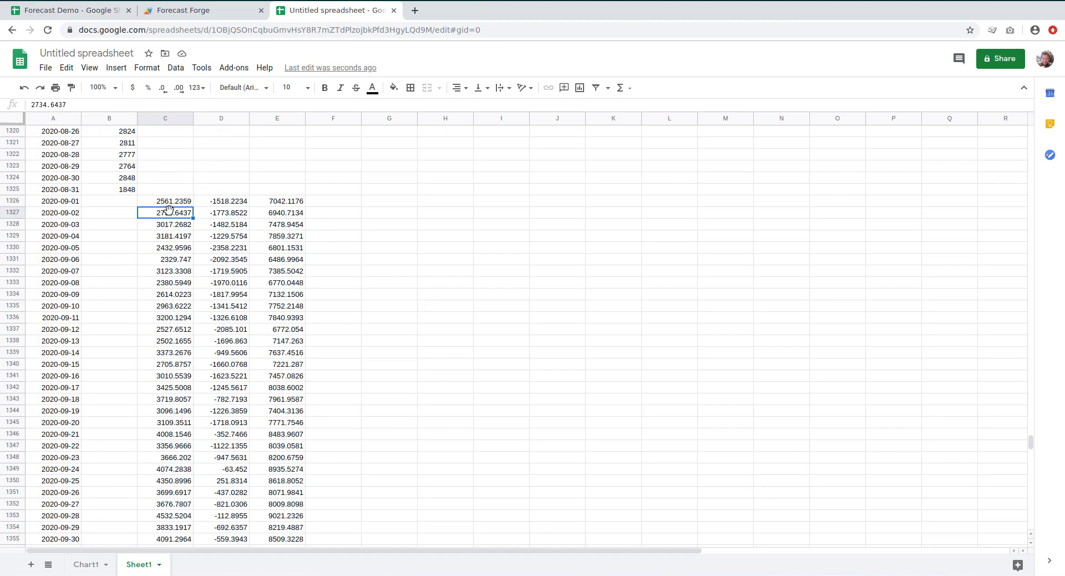
# Examine the forecast output from row 1326 down, comparing the values in columns C, D and E
pyautogui.scroll(1, 168, 205)
pyautogui.scroll(3, 166, 208)
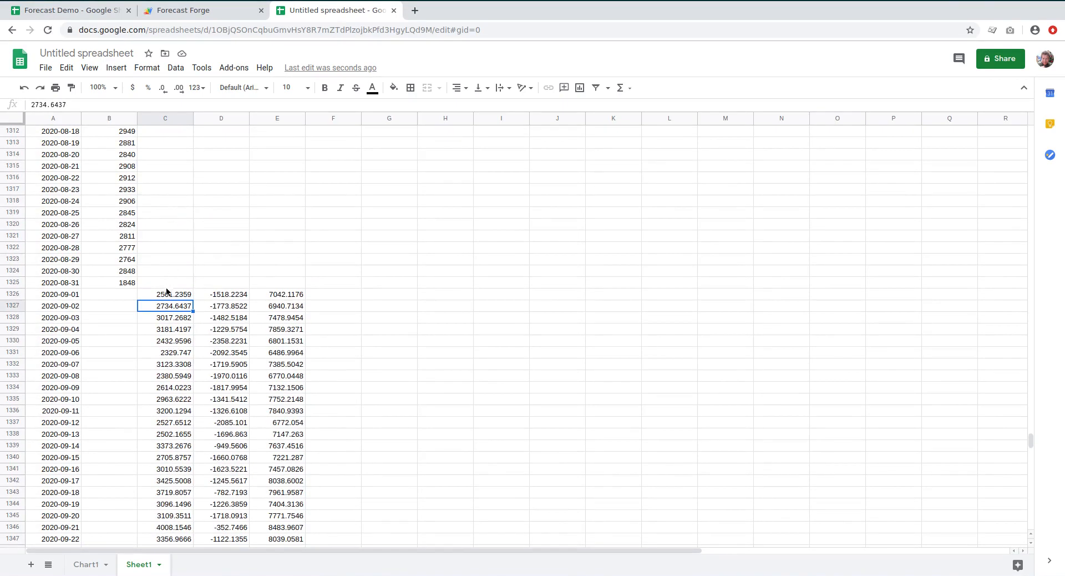
pyautogui.click(165, 298)
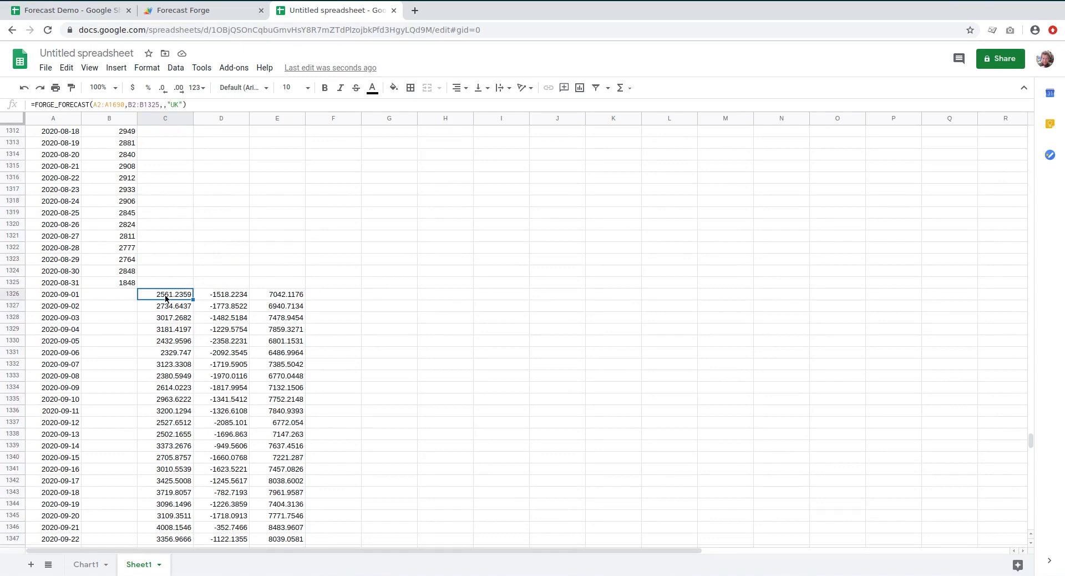
pyautogui.moveTo(165, 298); pyautogui.dragTo(265, 294)
pyautogui.click(225, 297)
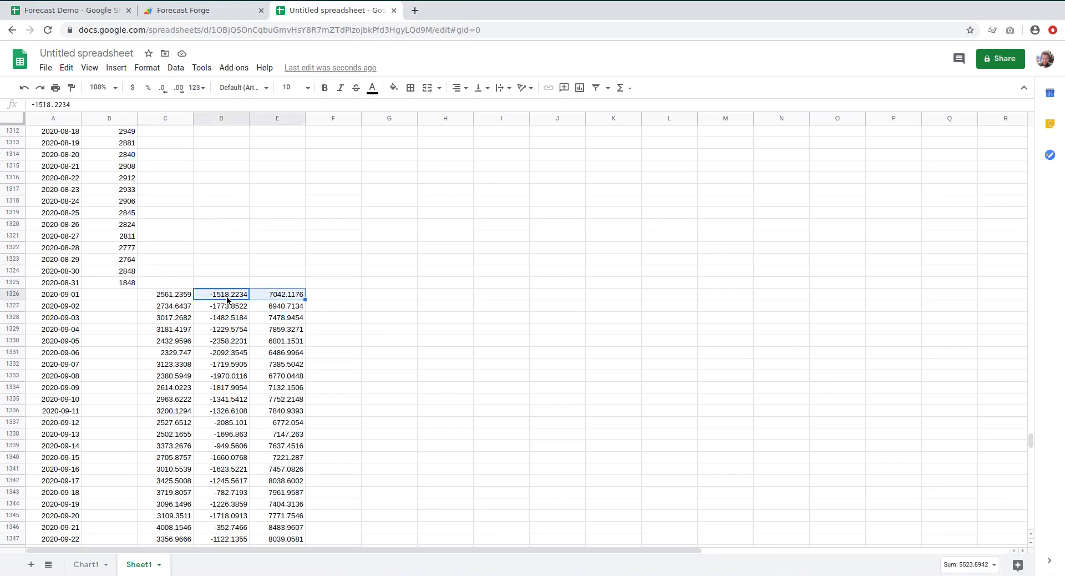
pyautogui.click(227, 298)
pyautogui.click(274, 298)
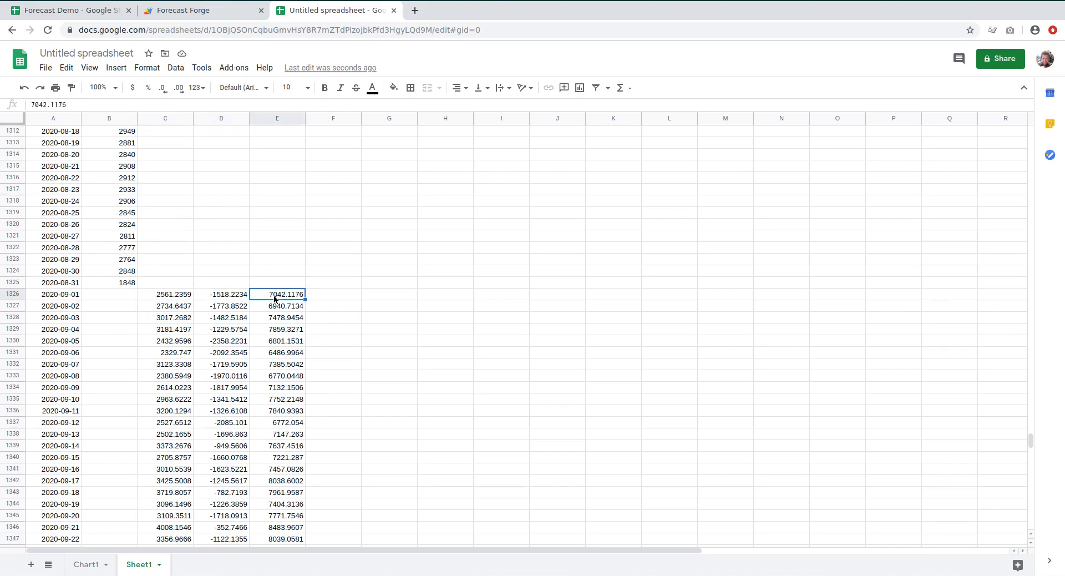
pyautogui.click(228, 297)
pyautogui.moveTo(249, 300); pyautogui.dragTo(218, 446)
pyautogui.hotkey('ctrl', 'c')
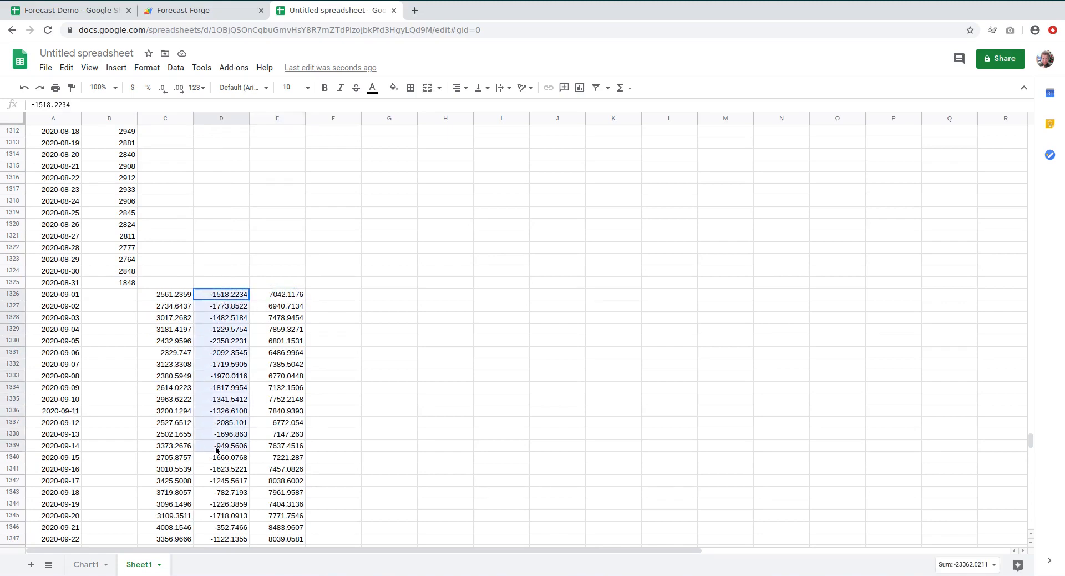
pyautogui.click(204, 391)
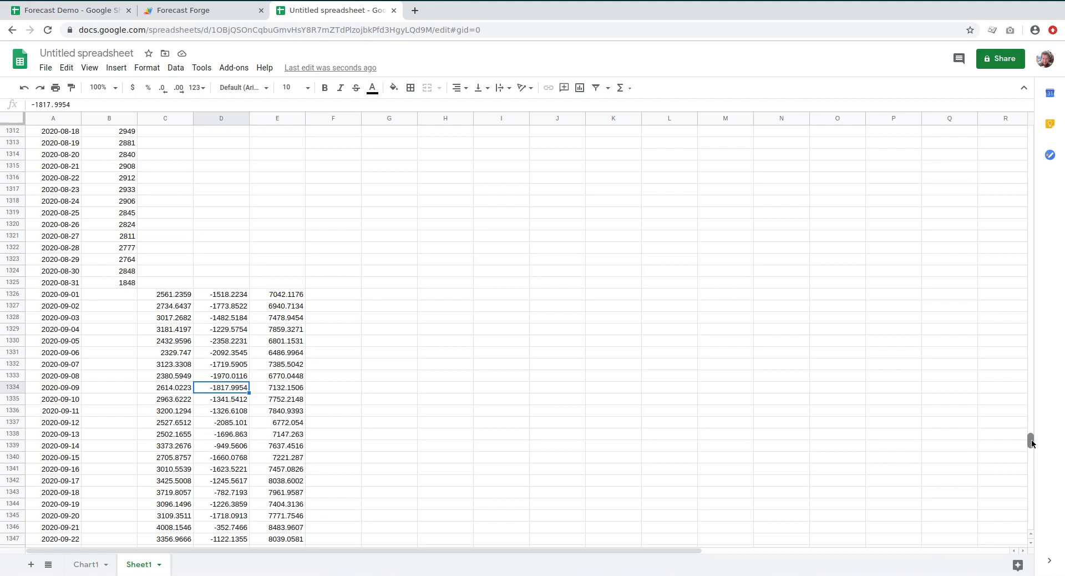
# Enter the header "Forecast" in cell C1 of Sheet1
pyautogui.moveTo(1031, 441); pyautogui.dragTo(1031, 136)
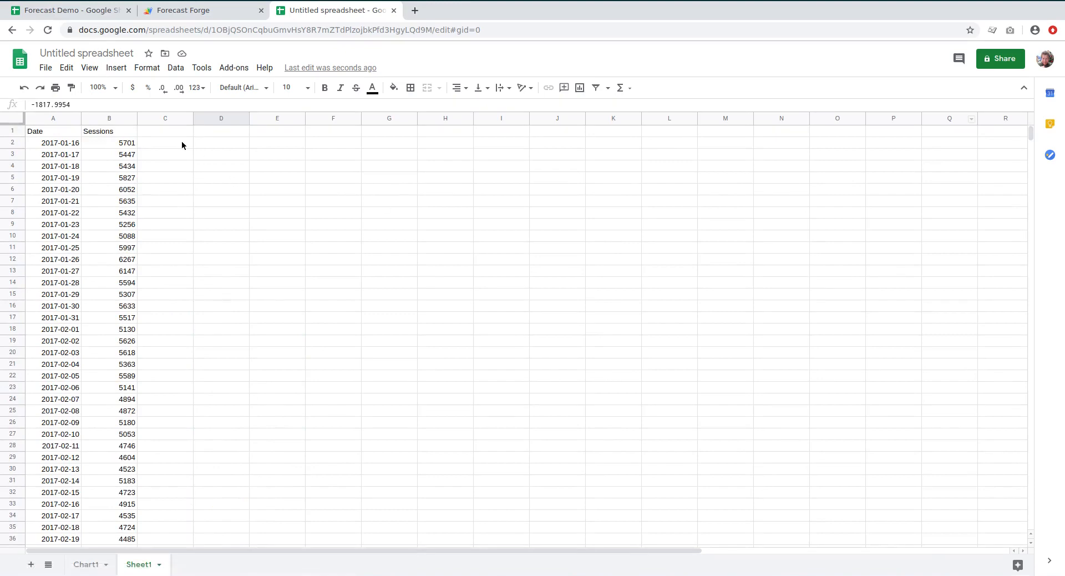
pyautogui.click(166, 133)
pyautogui.write('Forecast')
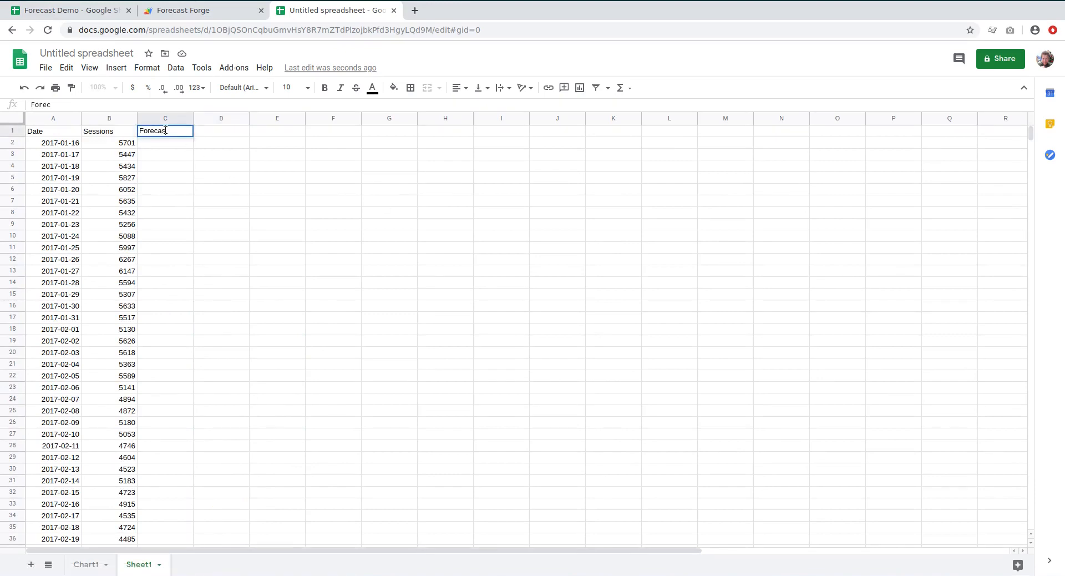
pyautogui.press('Return')
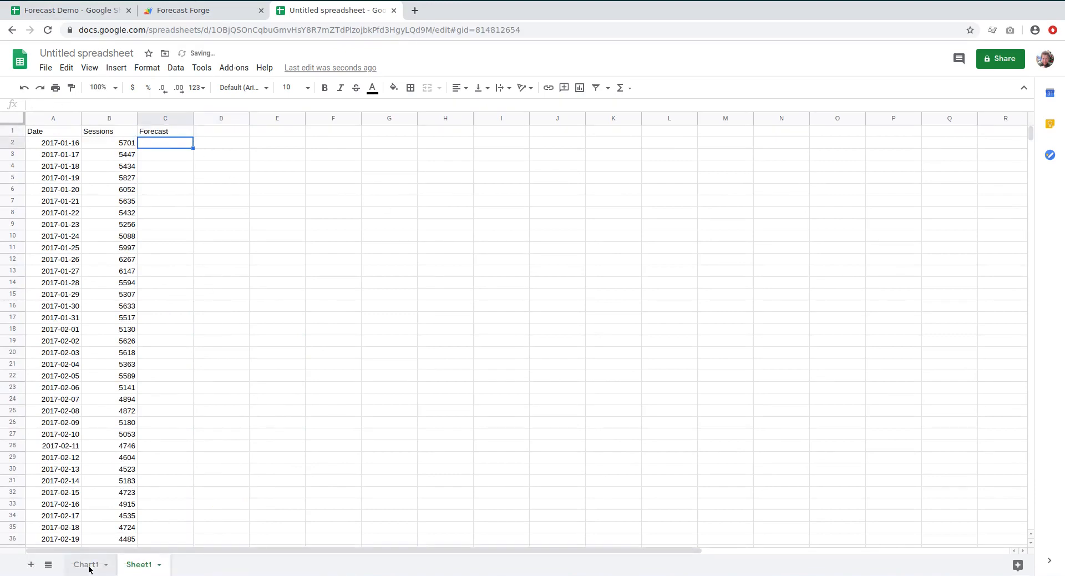
# Add column C of Sheet1 as a Forecast series to the Sessions vs. Date line chart on Chart1
pyautogui.click(89, 566)
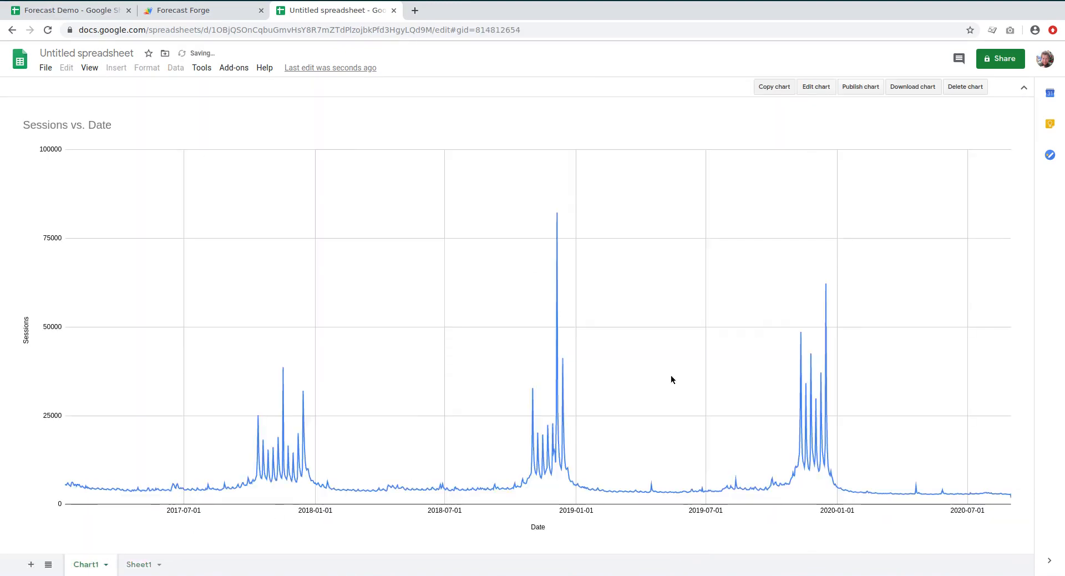
pyautogui.click(818, 88)
pyautogui.click(922, 358)
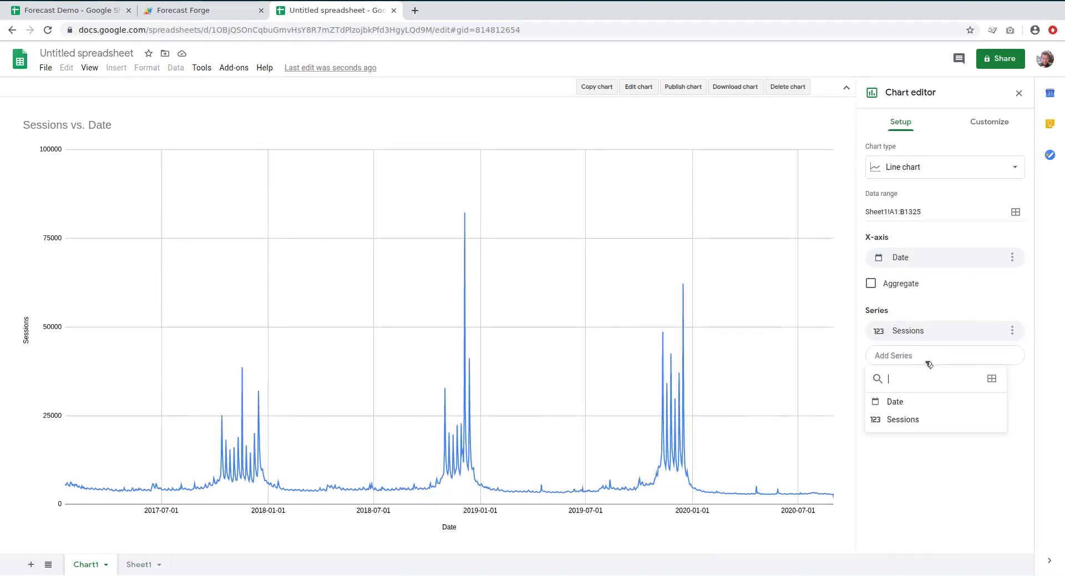
pyautogui.click(992, 379)
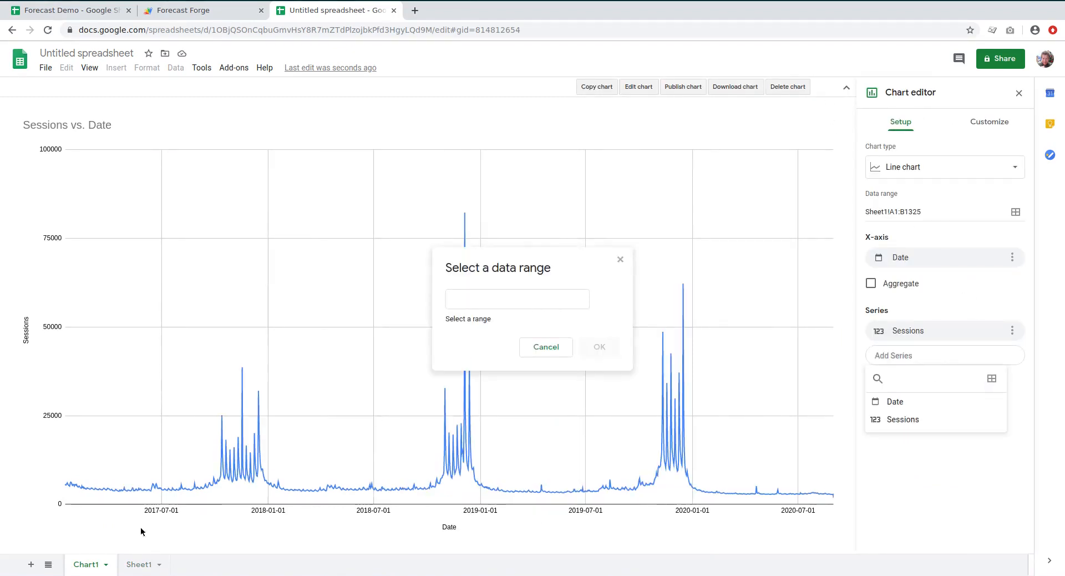
pyautogui.click(133, 566)
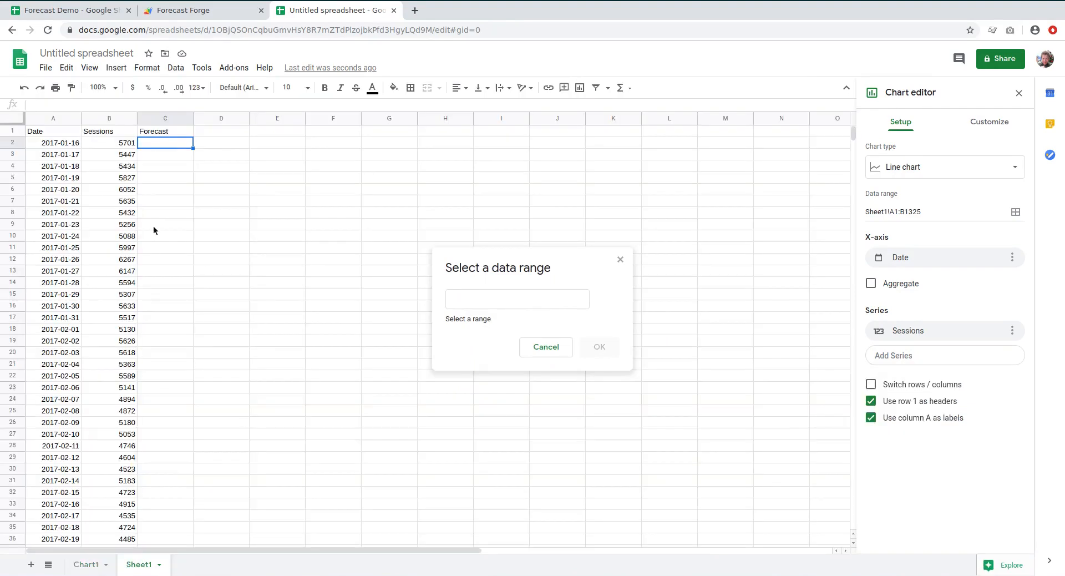
pyautogui.click(168, 120)
pyautogui.click(598, 345)
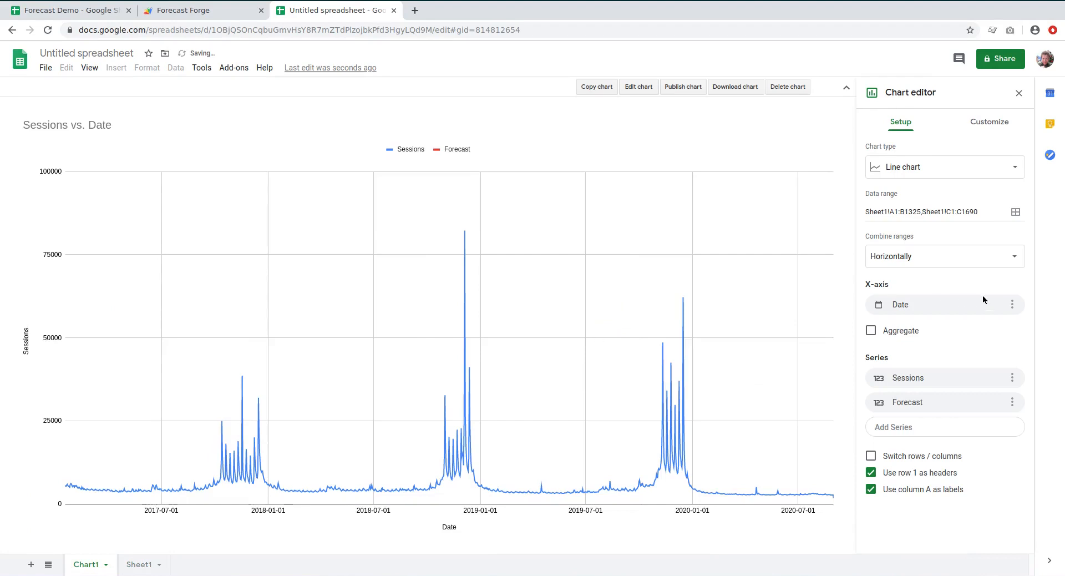
# Extend the chart's X-axis date range in Sheet1 column A past row 1325 to cover the forecast dates
pyautogui.click(1012, 304)
pyautogui.click(945, 307)
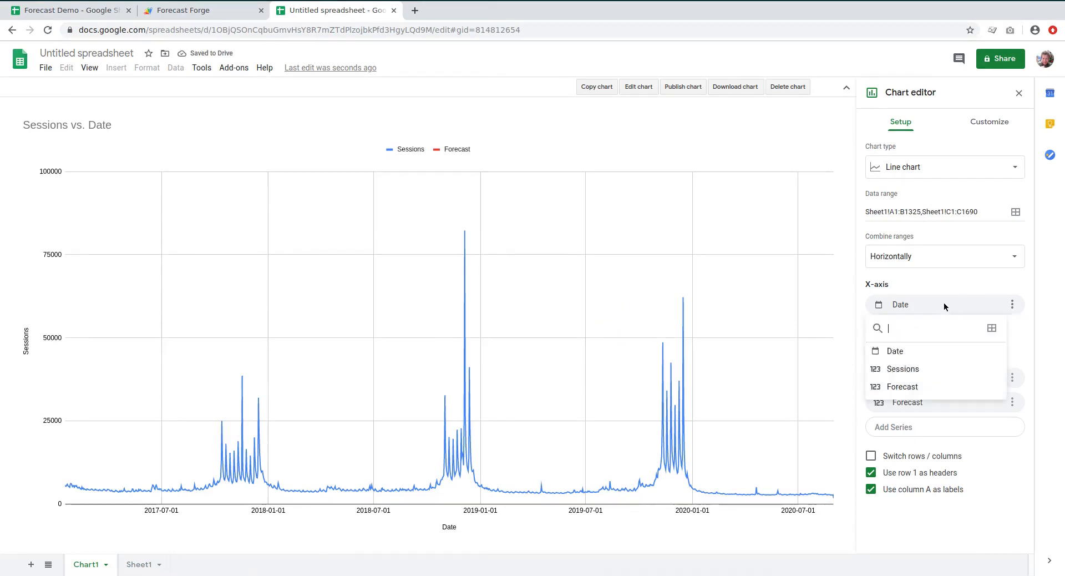
pyautogui.click(993, 328)
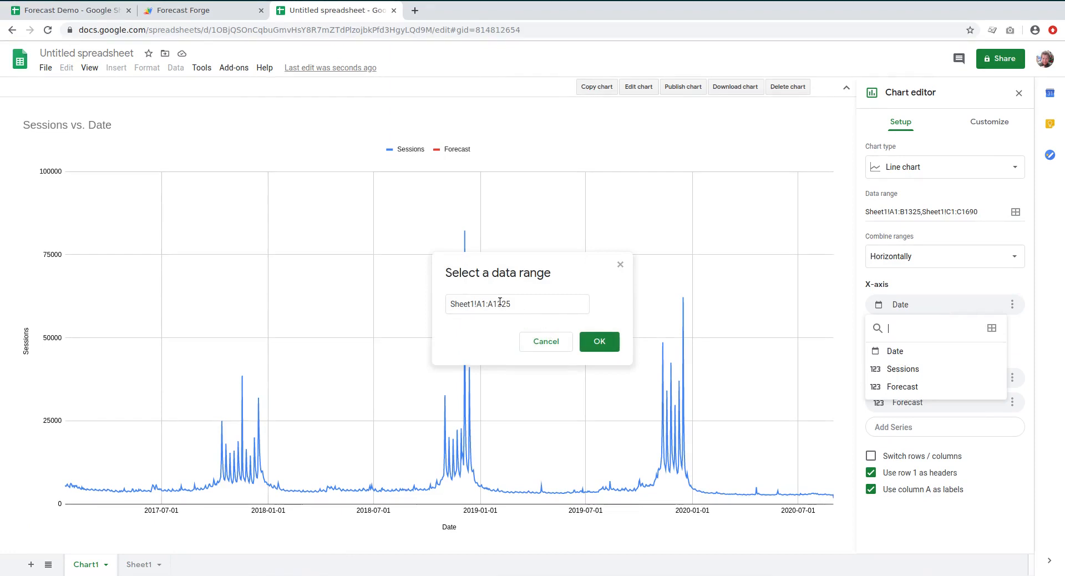
pyautogui.moveTo(493, 302); pyautogui.dragTo(544, 305)
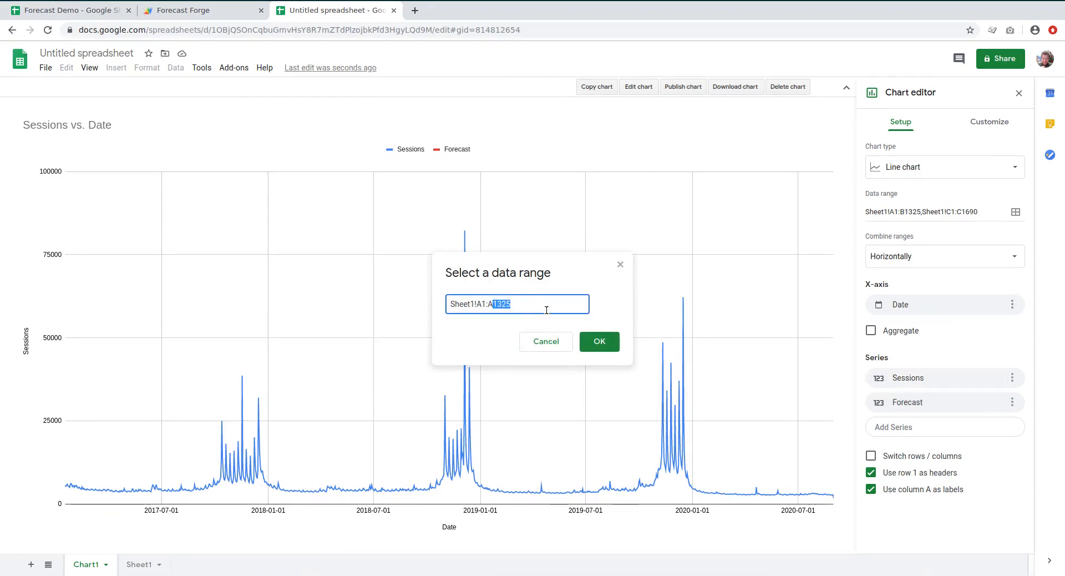
pyautogui.press('BackSpace')
pyautogui.click(600, 341)
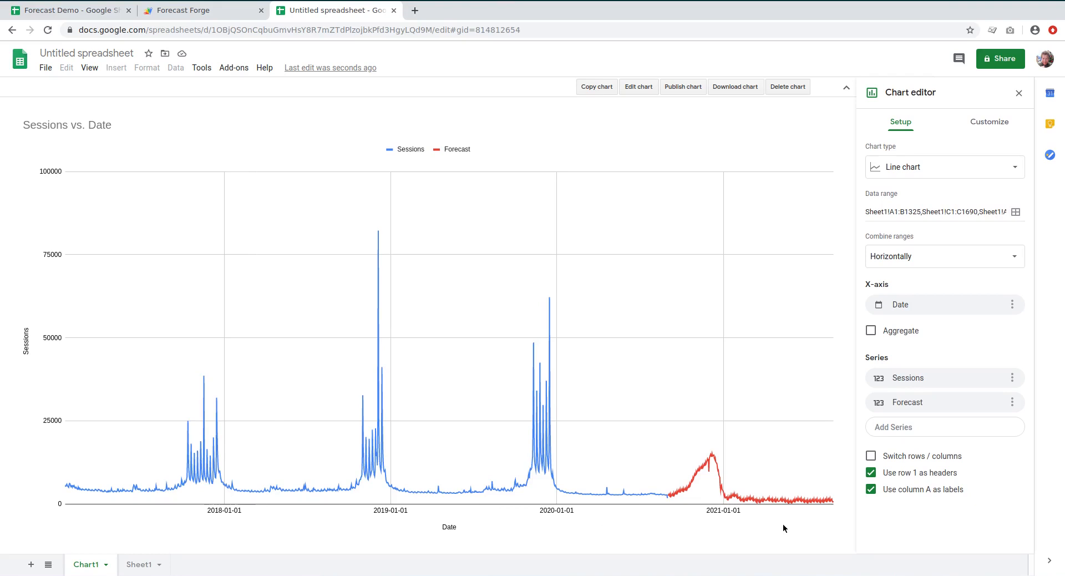
# Return to Sheet1 and show the forecast rows that start at row 1326
pyautogui.click(139, 564)
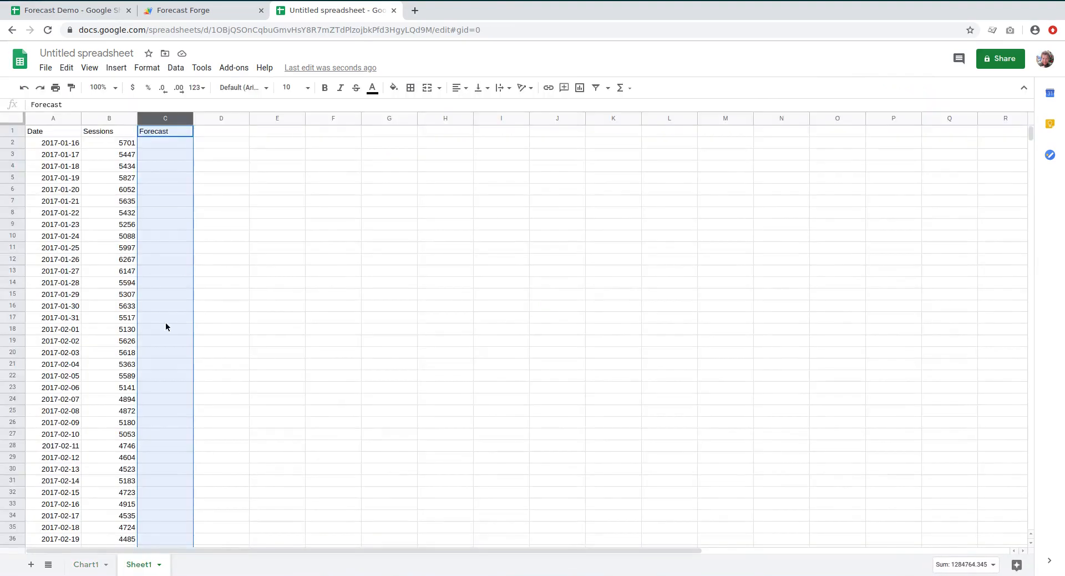
pyautogui.moveTo(1030, 134); pyautogui.dragTo(1007, 443)
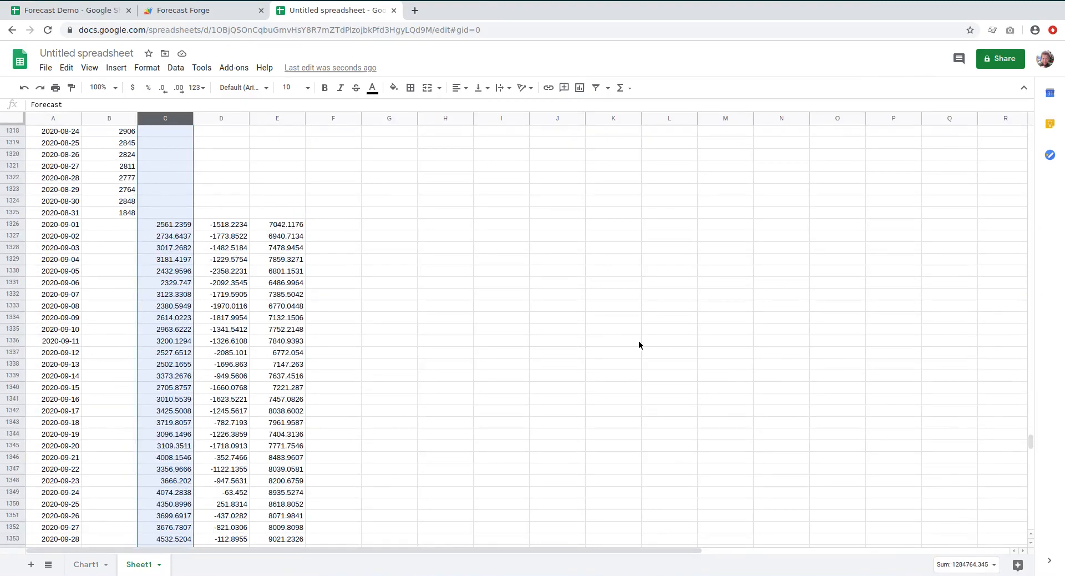